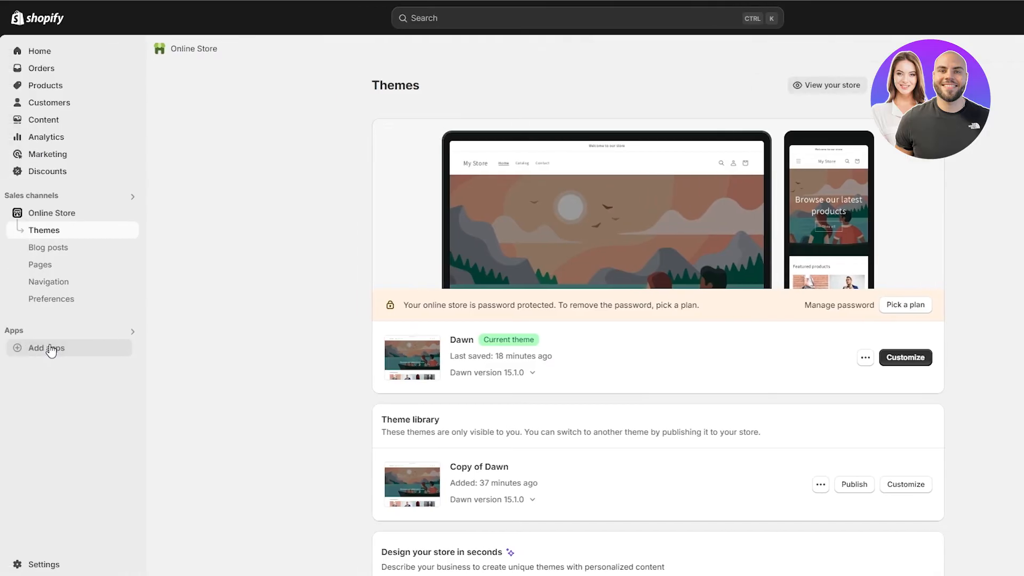
Step: Open the Shopify App Store from the Add apps recommendations
left_click(48, 348)
left_click(82, 355)
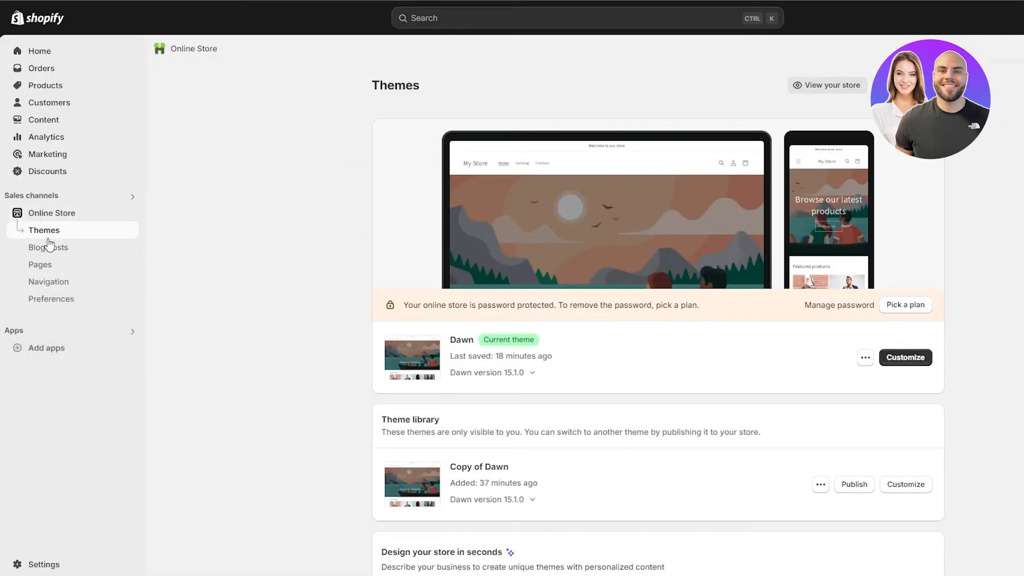
left_click(75, 357)
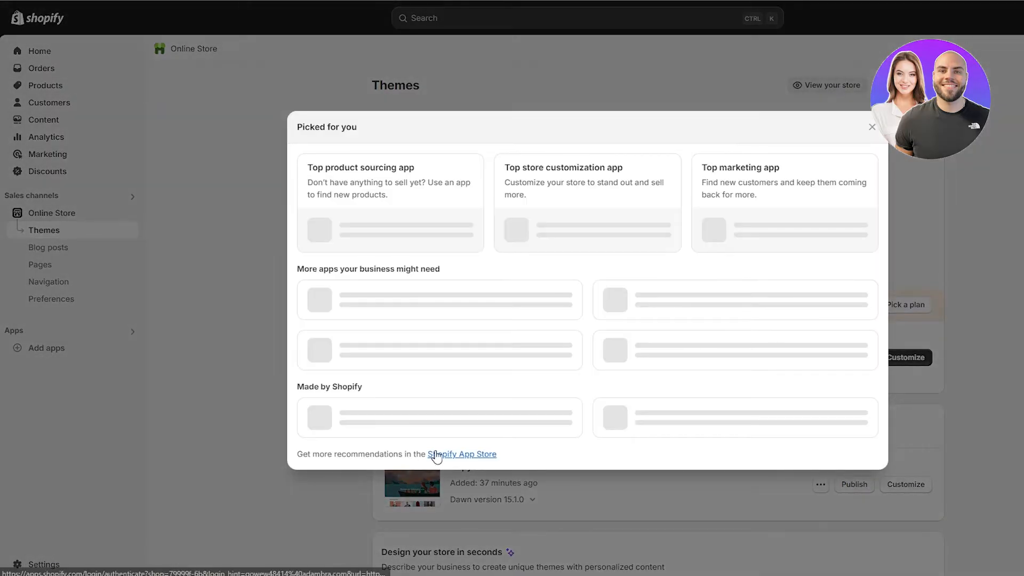
left_click(466, 501)
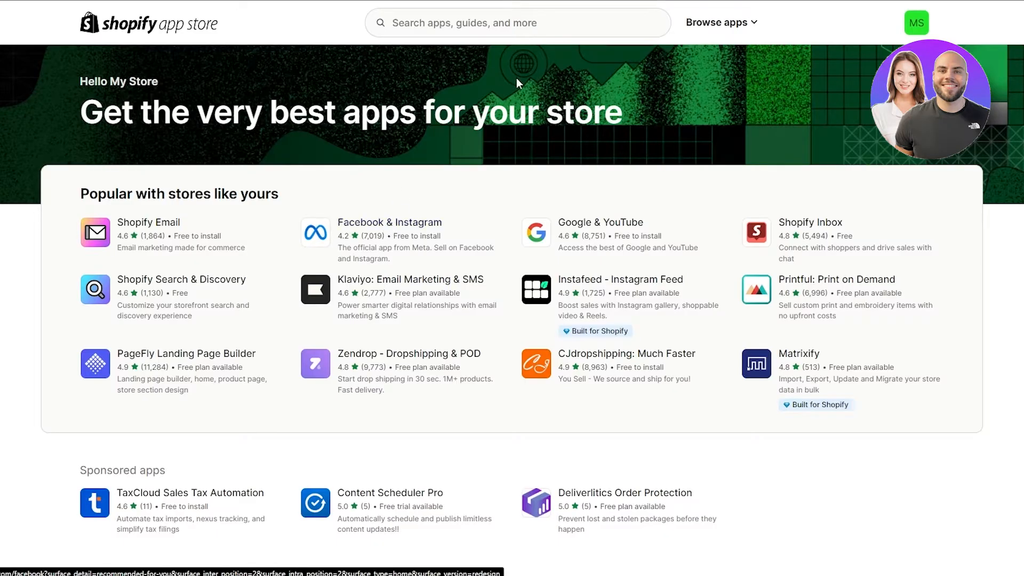
Step: Install the Facebook & Instagram app by Meta and approve its data access
left_click(391, 225)
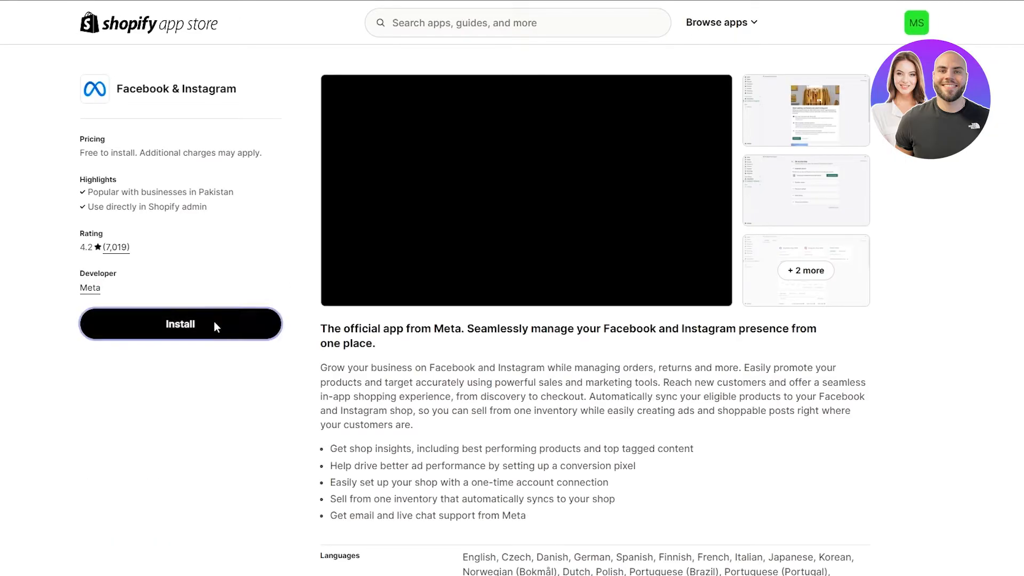
left_click(214, 326)
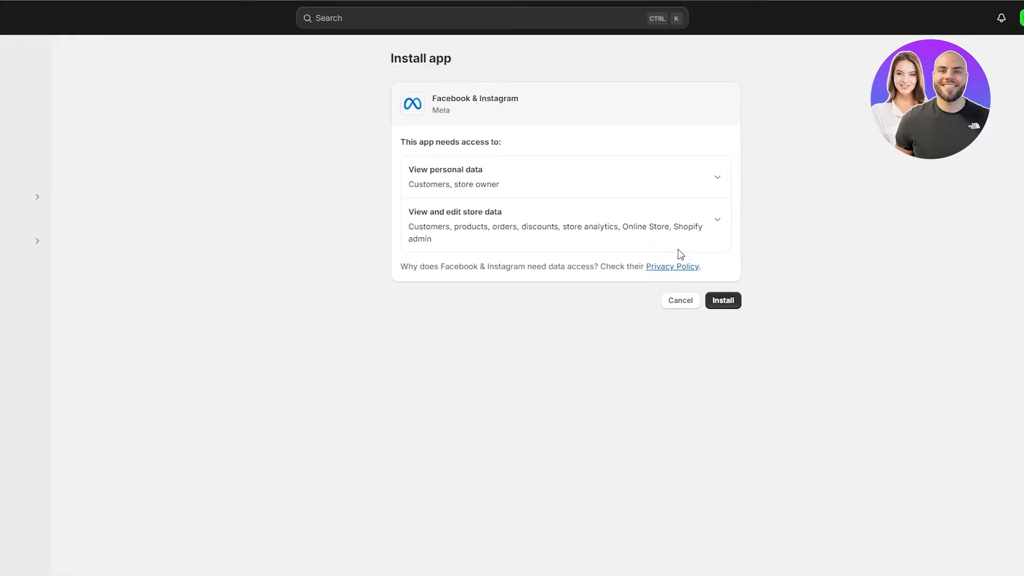
left_click(673, 302)
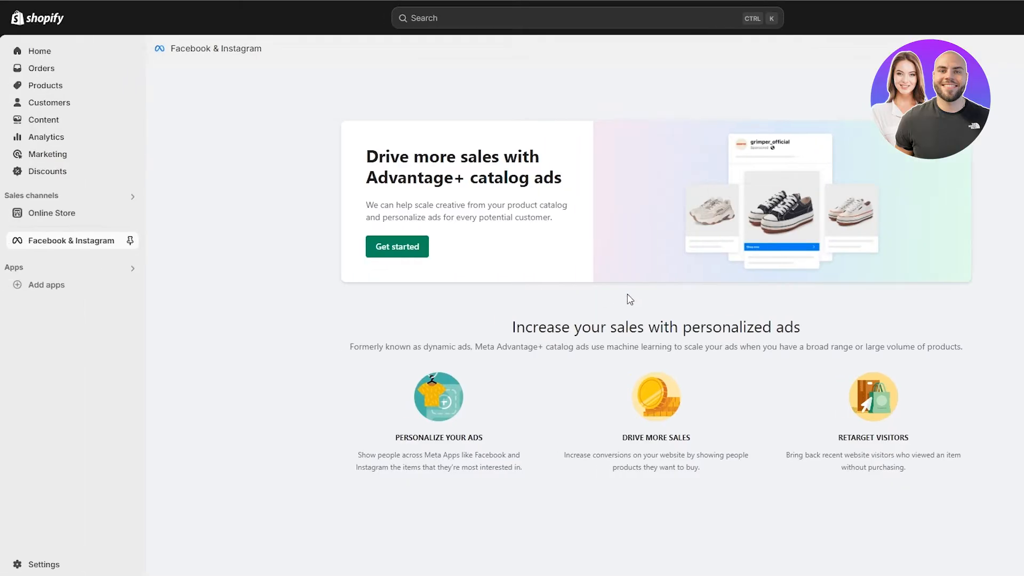
Step: Pin Facebook & Instagram to the sidebar and start setting up Advantage+ catalog ads
left_click(130, 241)
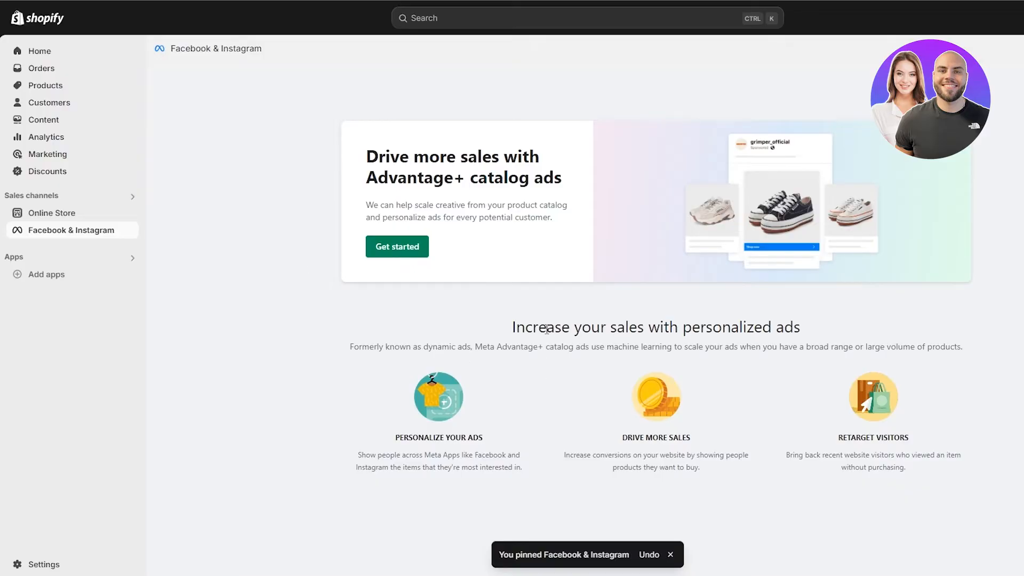
left_click(382, 251)
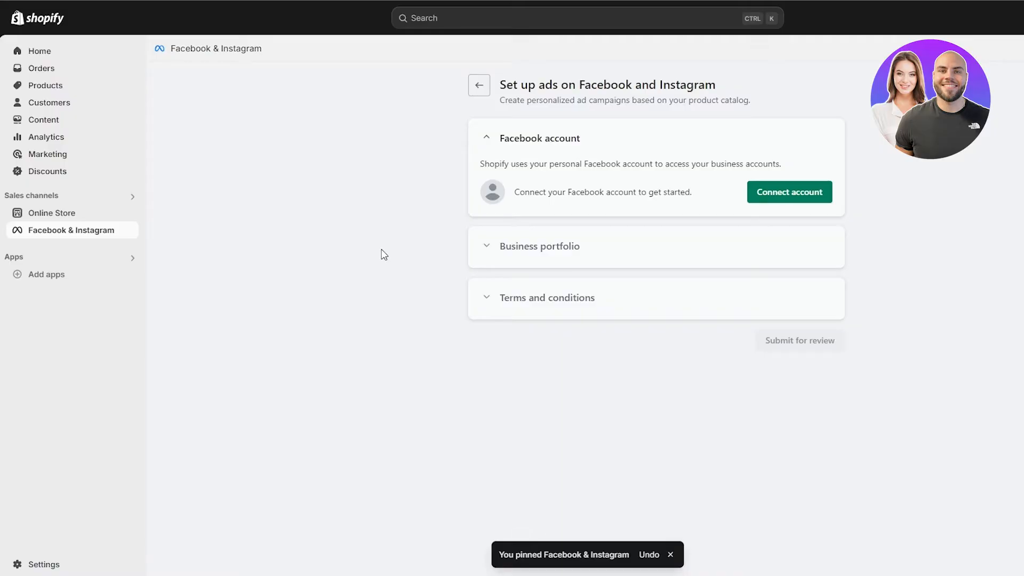
Step: Connect a personal Facebook account to the ads setup by logging in to Facebook
left_click_drag(503, 84, 717, 85)
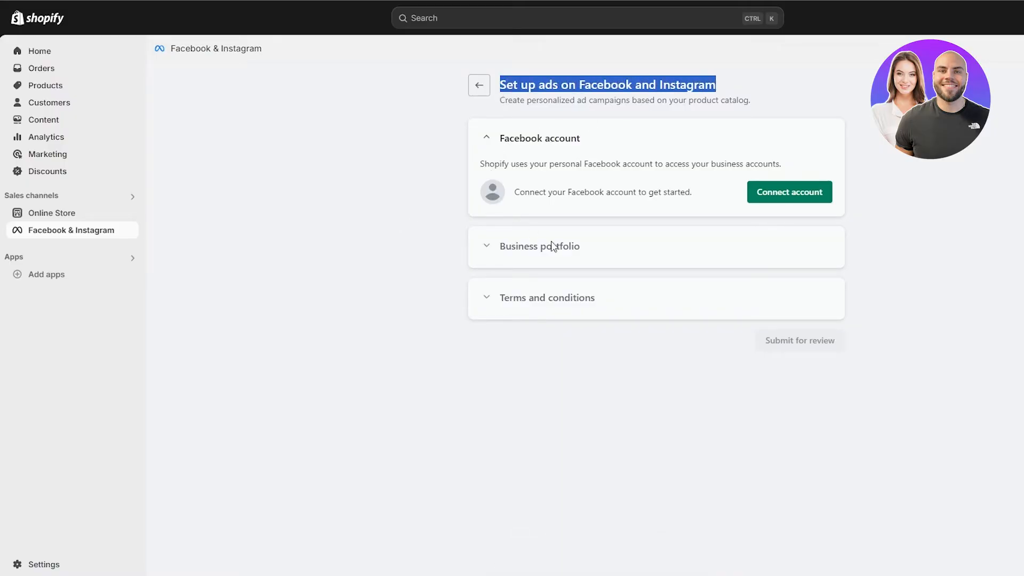
left_click(580, 141)
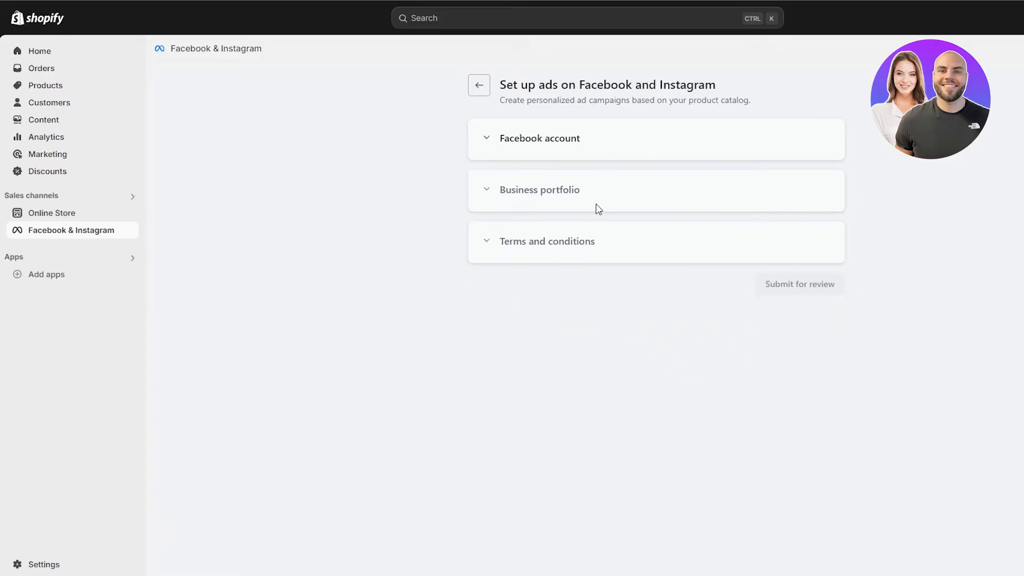
left_click(539, 146)
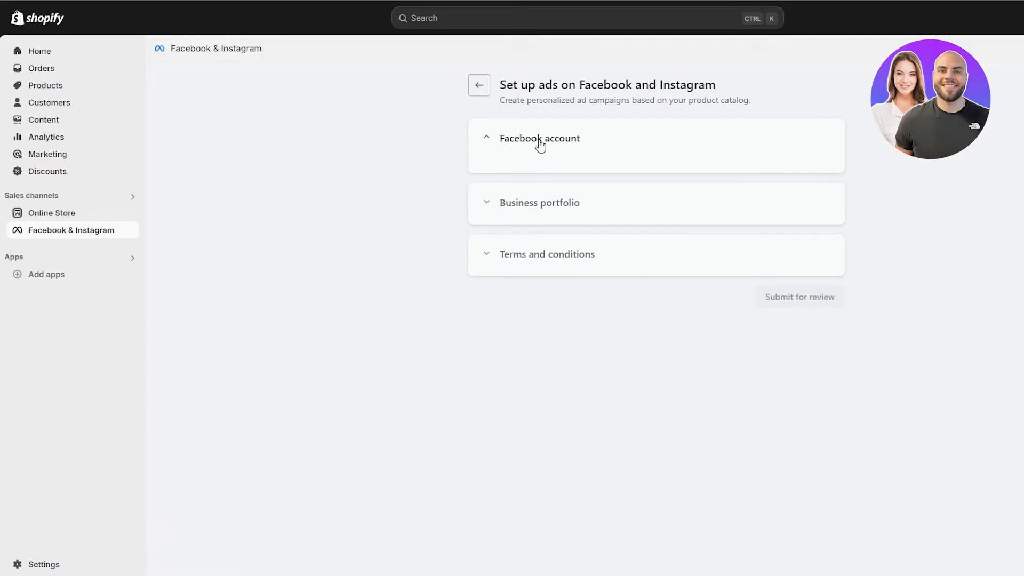
left_click(793, 195)
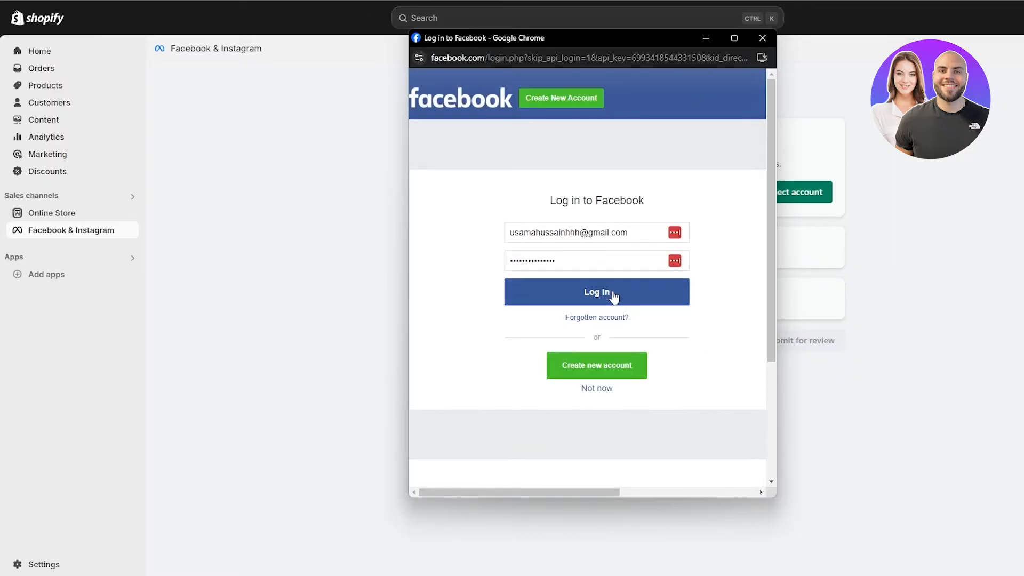
left_click(614, 297)
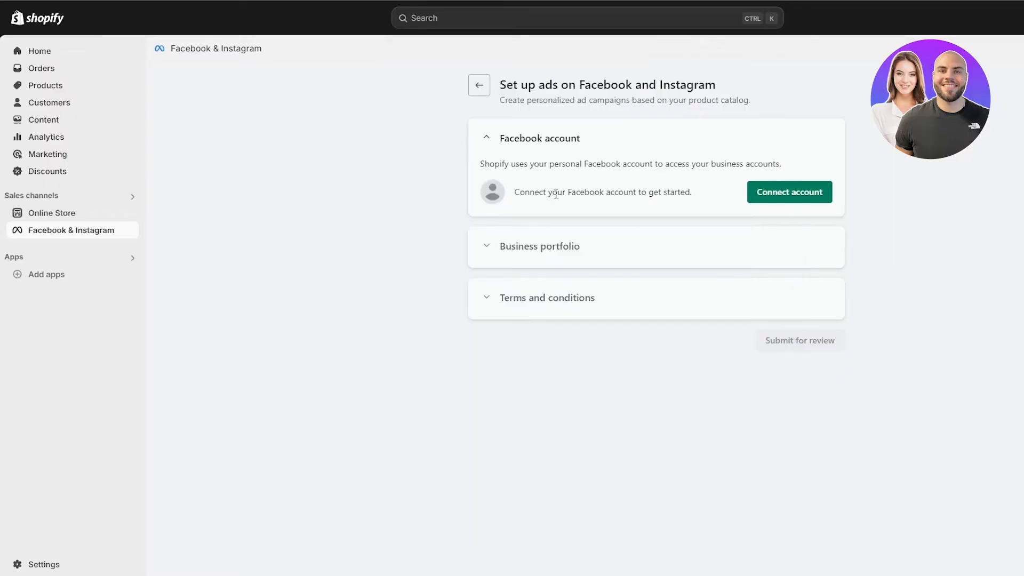
left_click(788, 197)
left_click(515, 441)
left_click(518, 439)
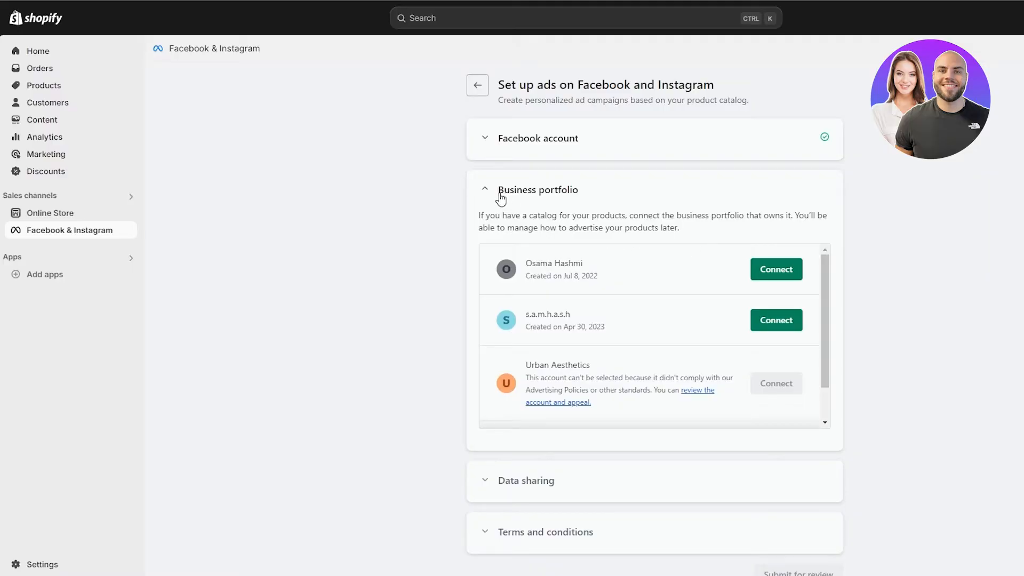
Step: Review the business portfolios offered for connection, including the one that cannot be selected
left_click(635, 198)
left_click(767, 204)
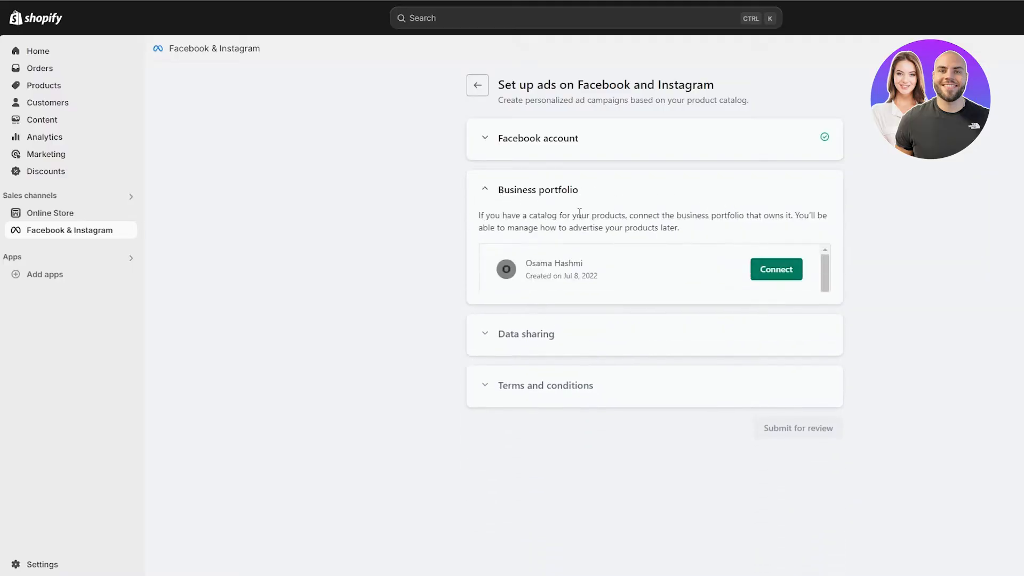
left_click_drag(491, 214, 658, 227)
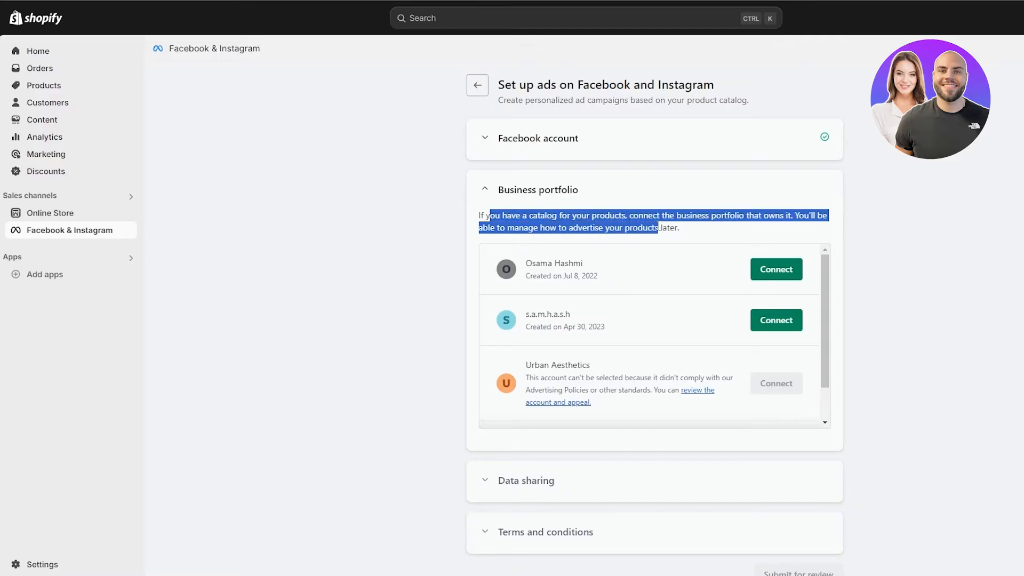
scroll(619, 304, "down", 4)
scroll(651, 304, "up", 2)
scroll(697, 335, "down", 2)
scroll(693, 427, "up", 1)
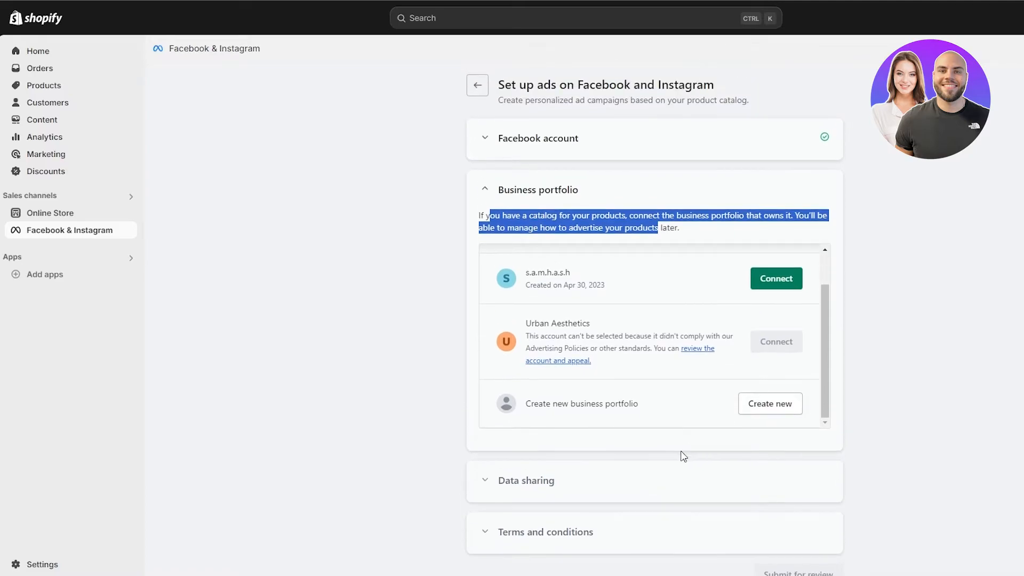
left_click_drag(552, 336, 671, 353)
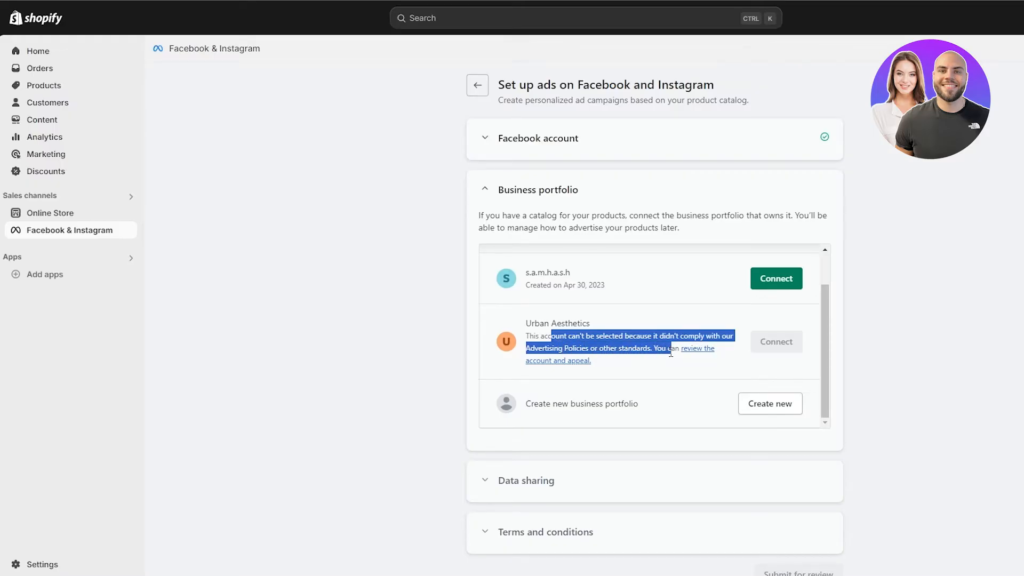
scroll(736, 316, "up", 1)
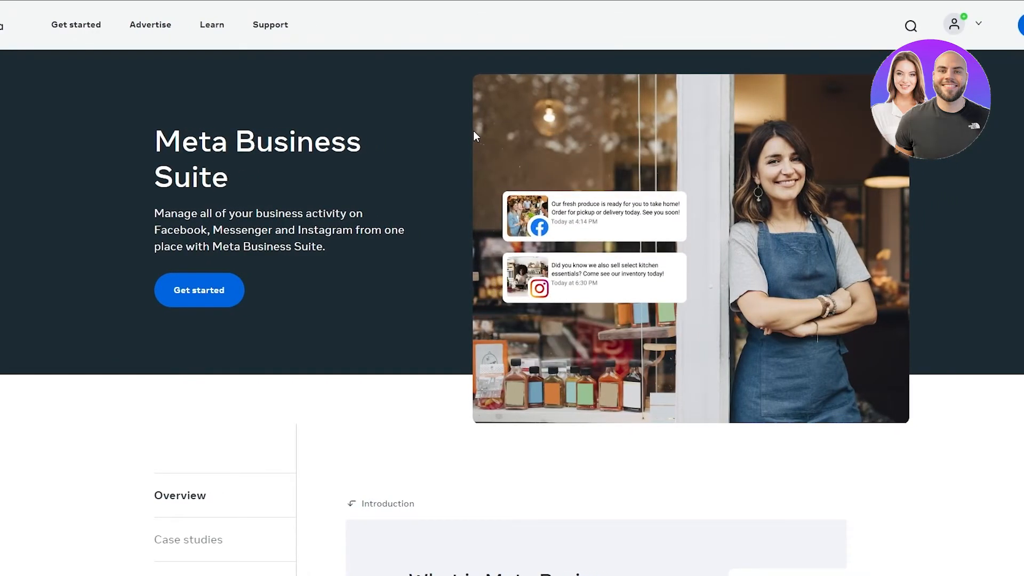
Step: Open the Urban Aesthetics business portfolio settings in Meta Business Suite
left_click(197, 288)
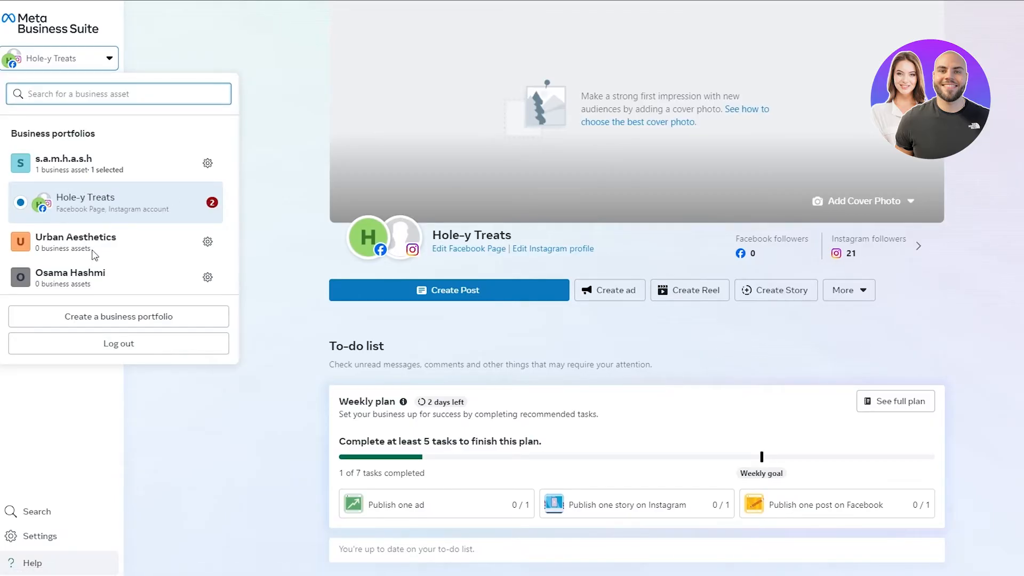
left_click(79, 243)
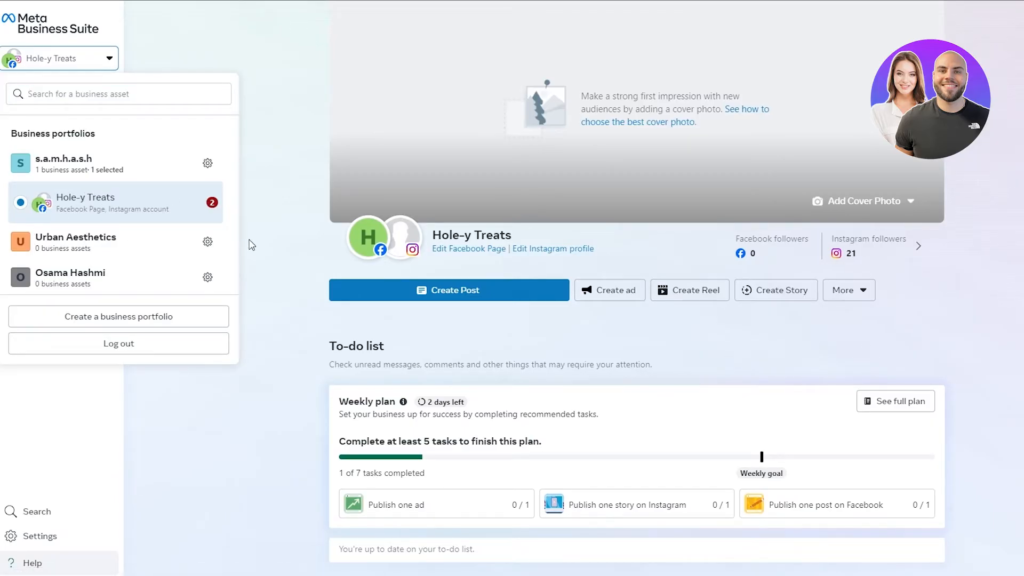
left_click(207, 243)
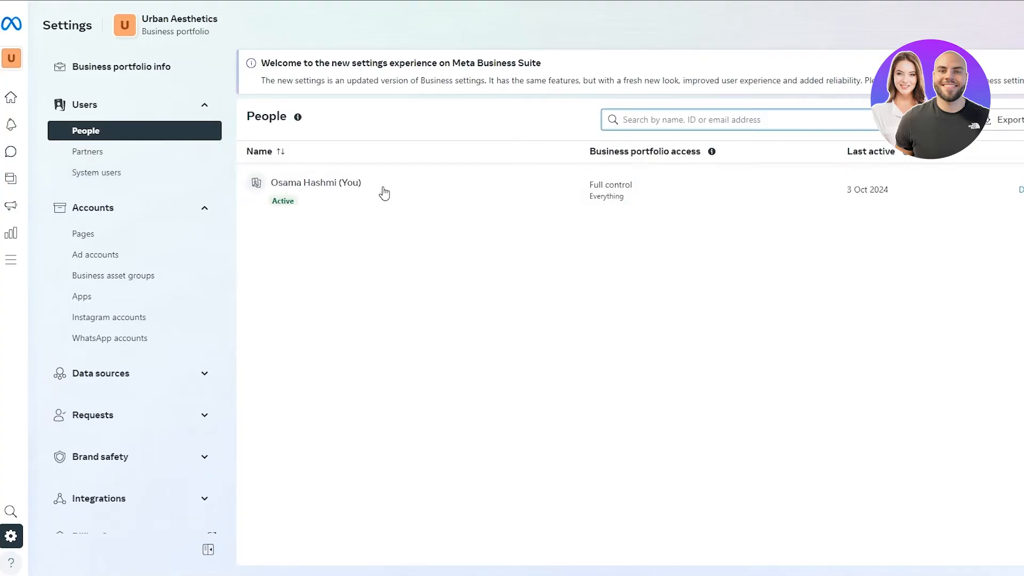
left_click(87, 109)
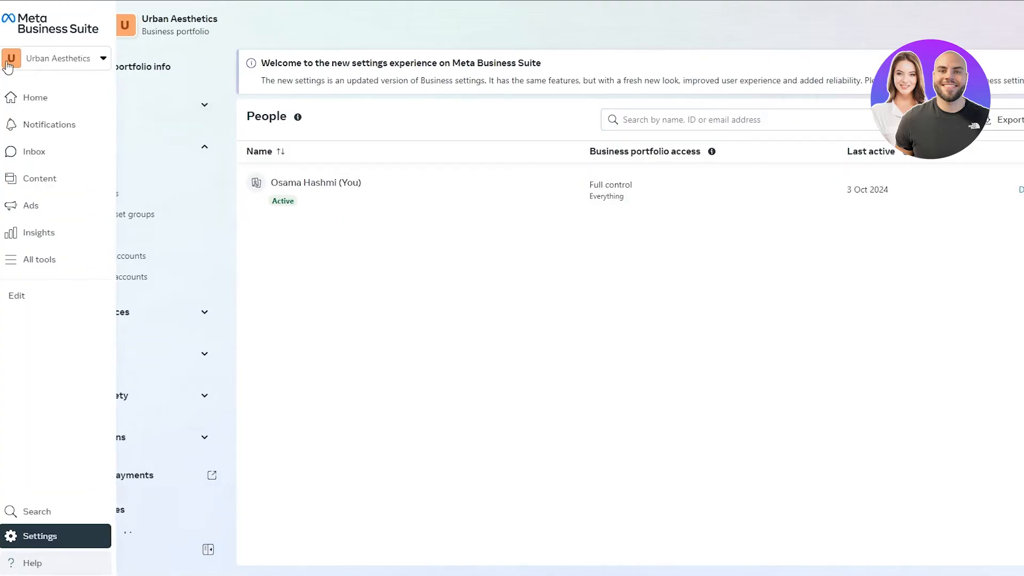
left_click(20, 63)
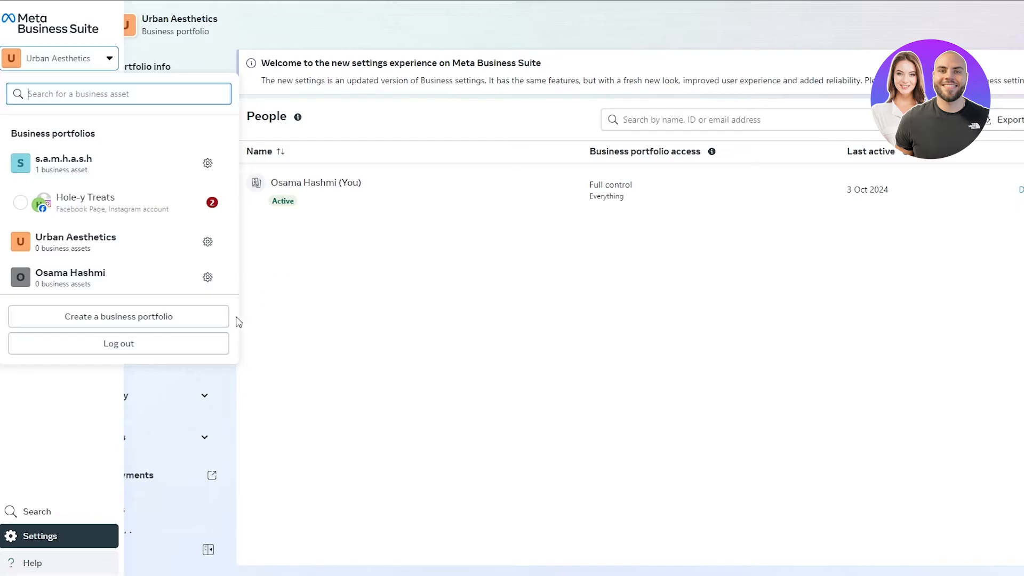
left_click(120, 320)
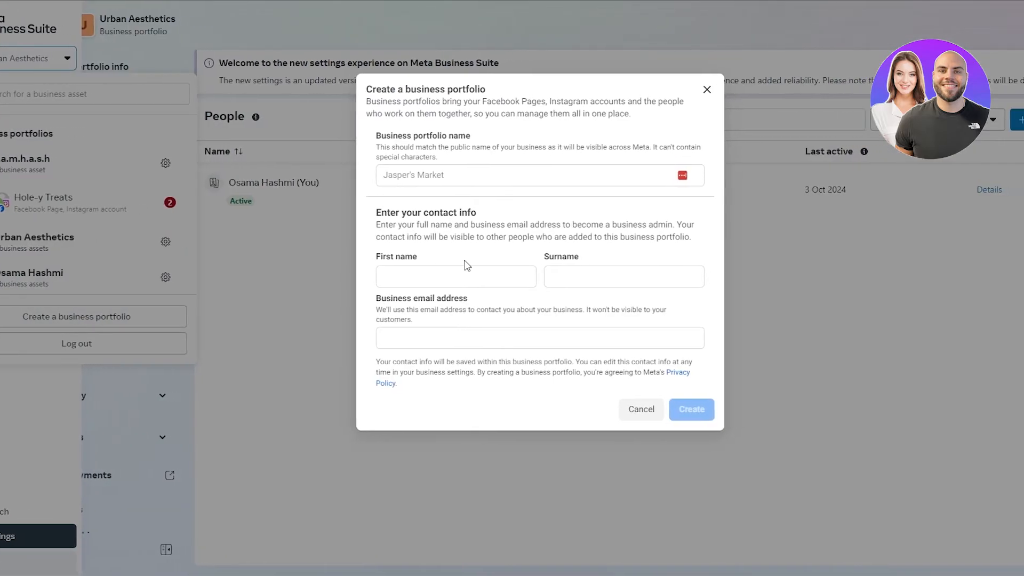
left_click_drag(352, 260, 418, 259)
left_click_drag(524, 262, 536, 261)
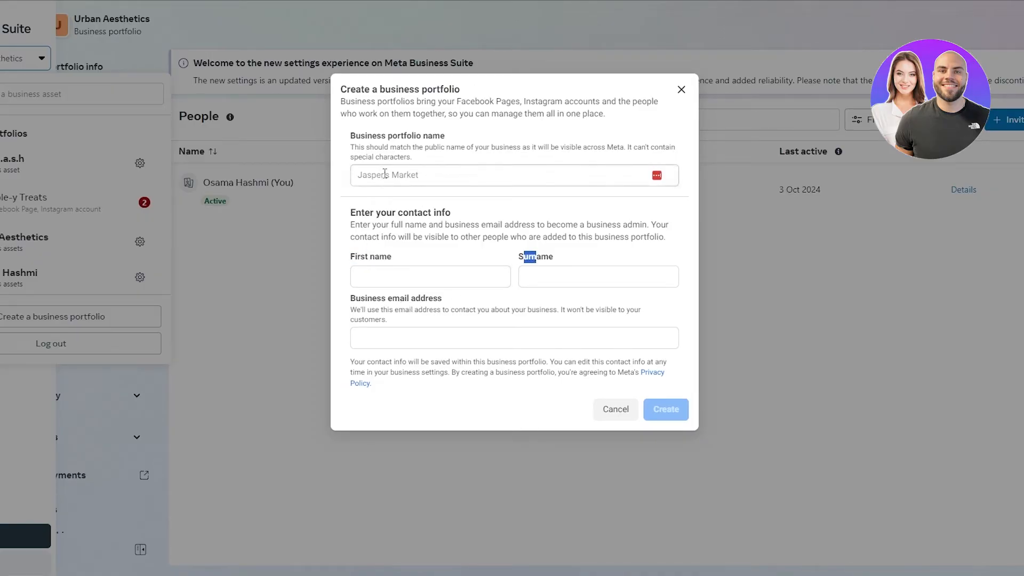
left_click(619, 408)
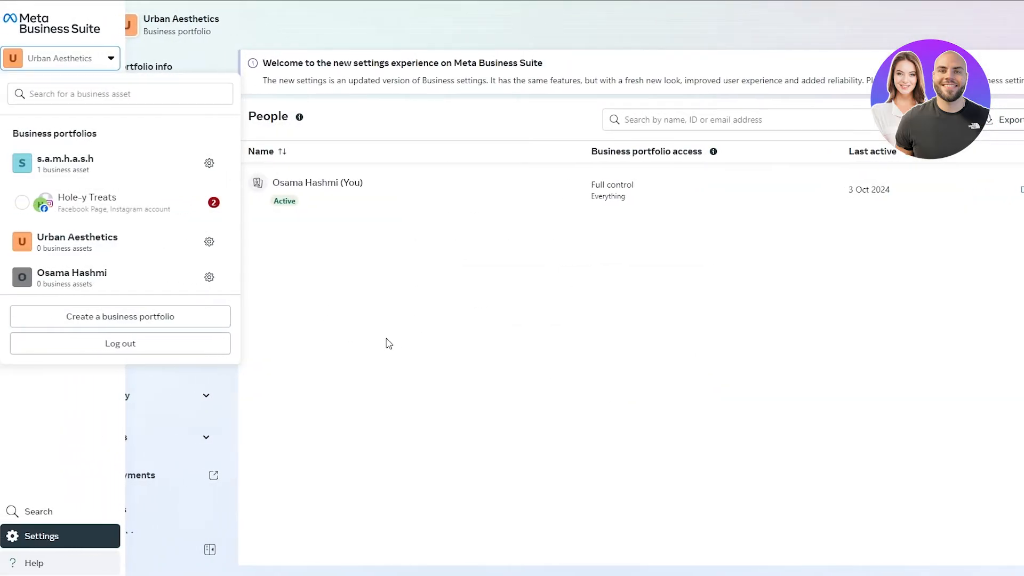
left_click(387, 344)
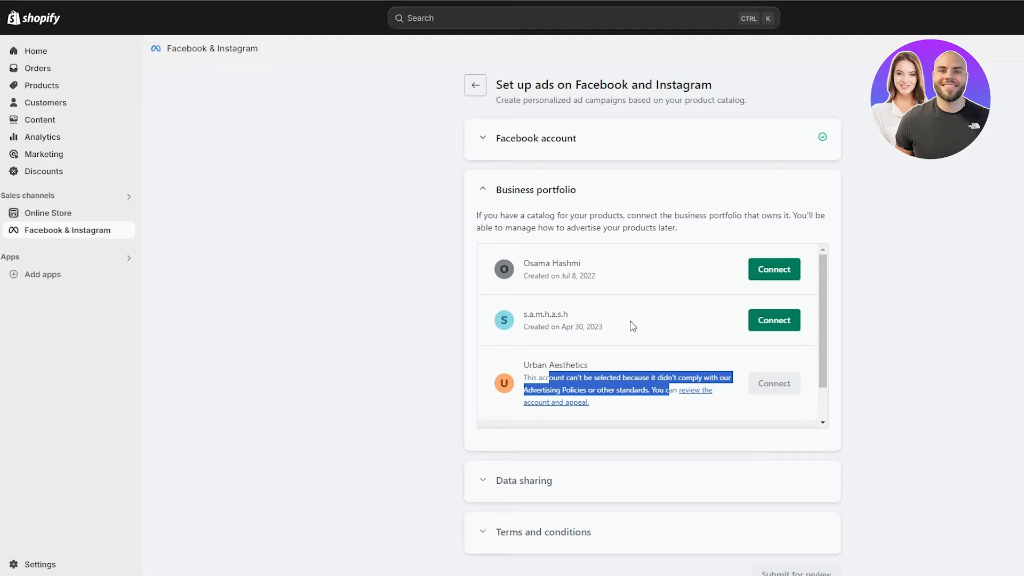
left_click(580, 326)
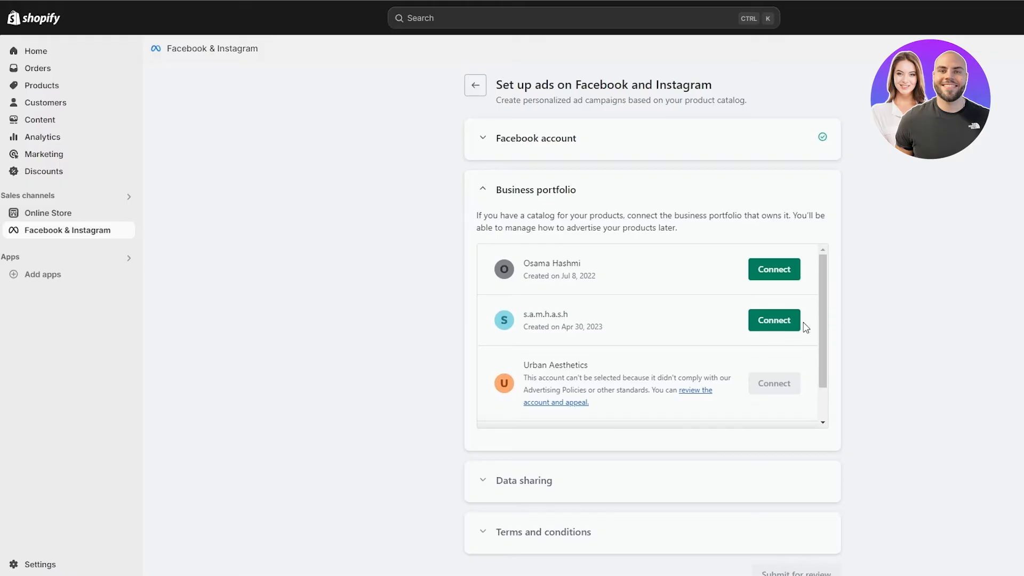
Step: Connect the second business portfolio and save the Enhanced data sharing preference
left_click(798, 325)
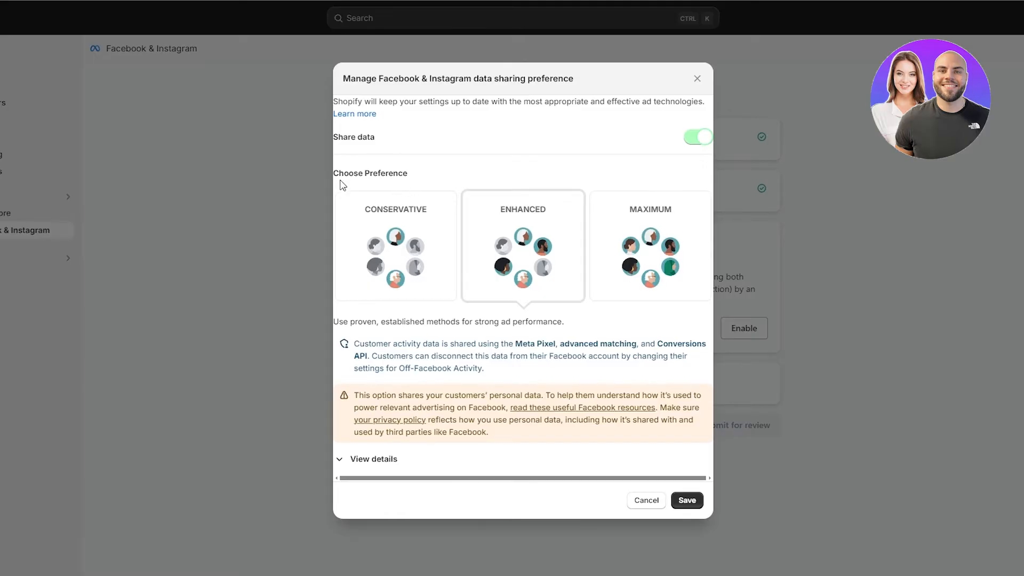
left_click_drag(341, 175, 418, 178)
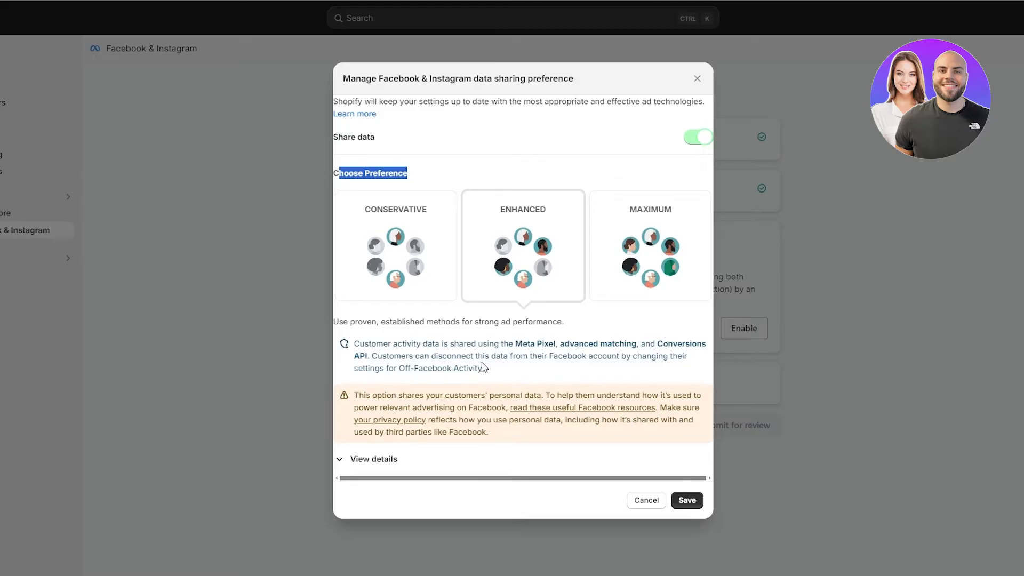
left_click_drag(419, 395, 695, 397)
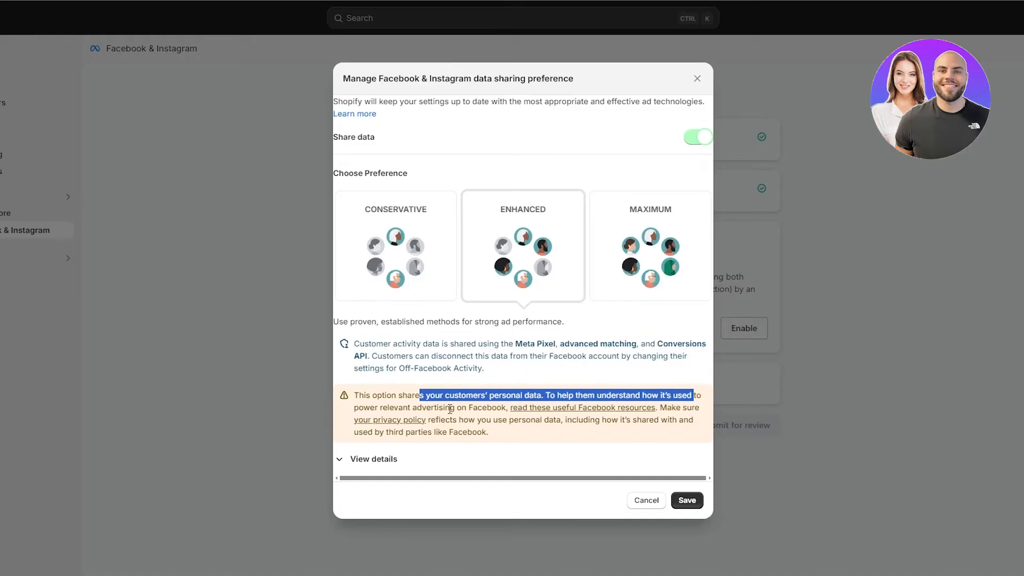
left_click(350, 274)
left_click(492, 397)
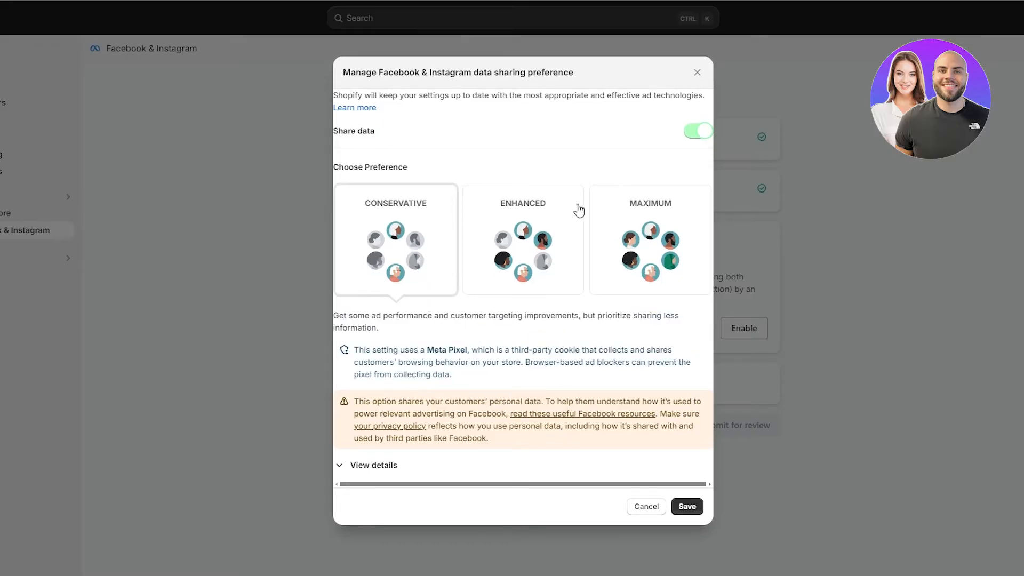
left_click(640, 221)
left_click(541, 224)
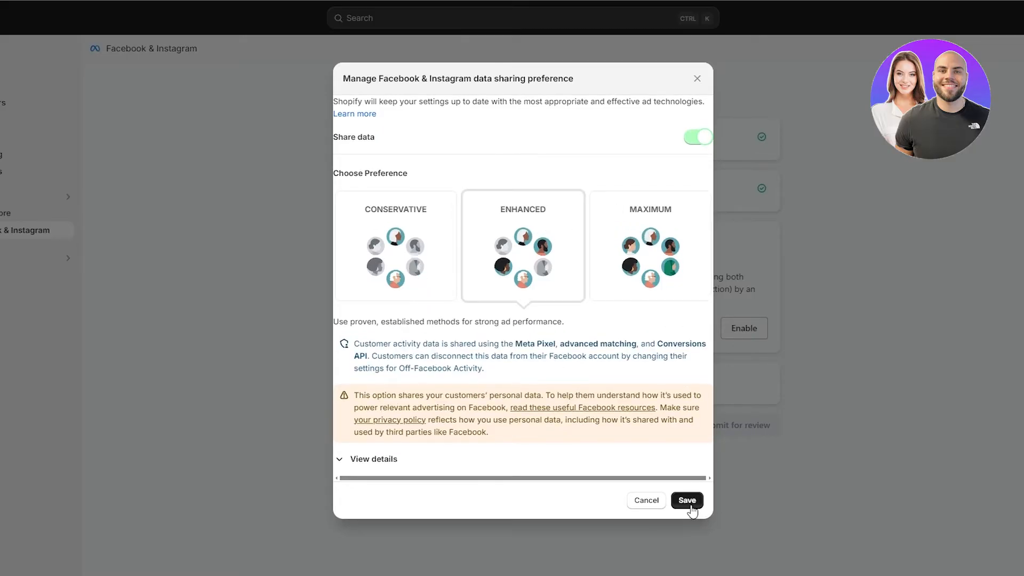
left_click(686, 502)
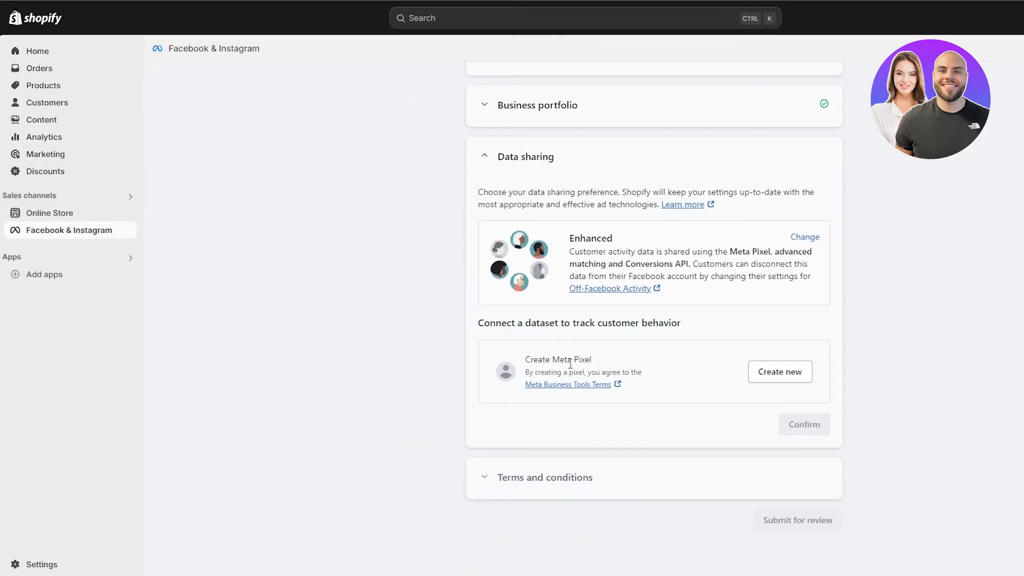
Step: Create a new Meta Pixel as the tracking dataset and confirm the data sharing settings
left_click_drag(482, 328, 687, 329)
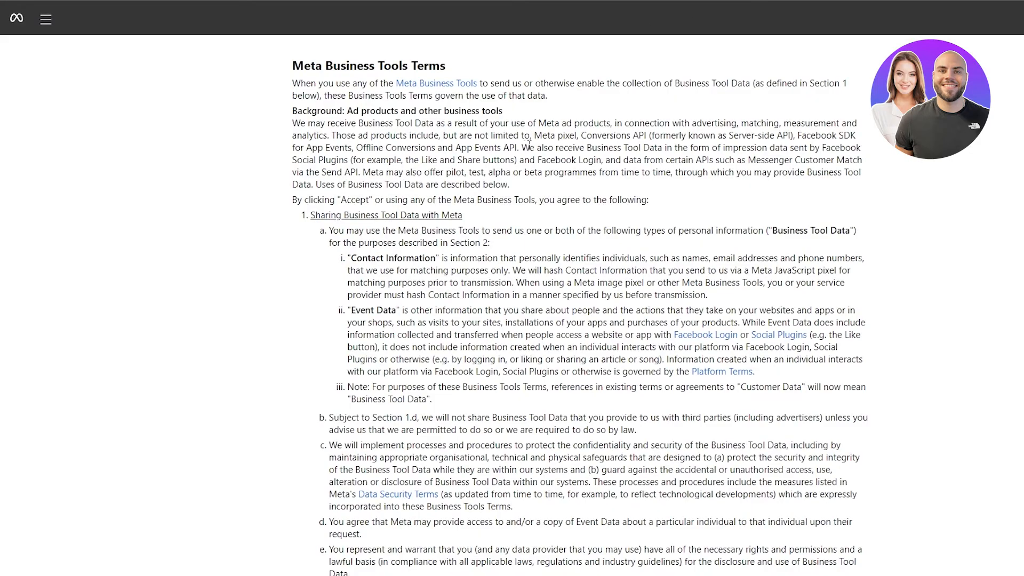
scroll(552, 232, "down", 10)
scroll(552, 232, "down", 20)
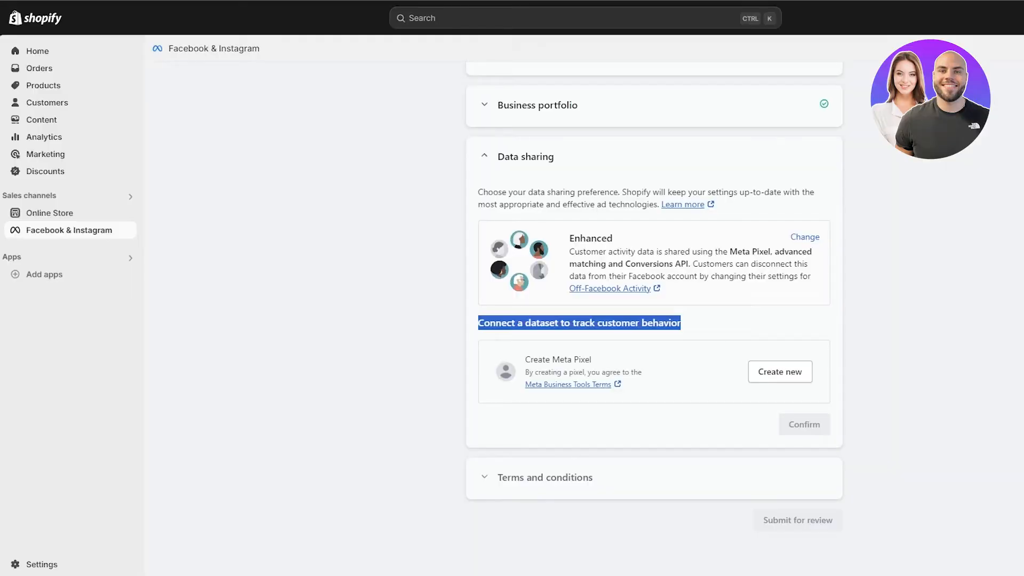
left_click(779, 373)
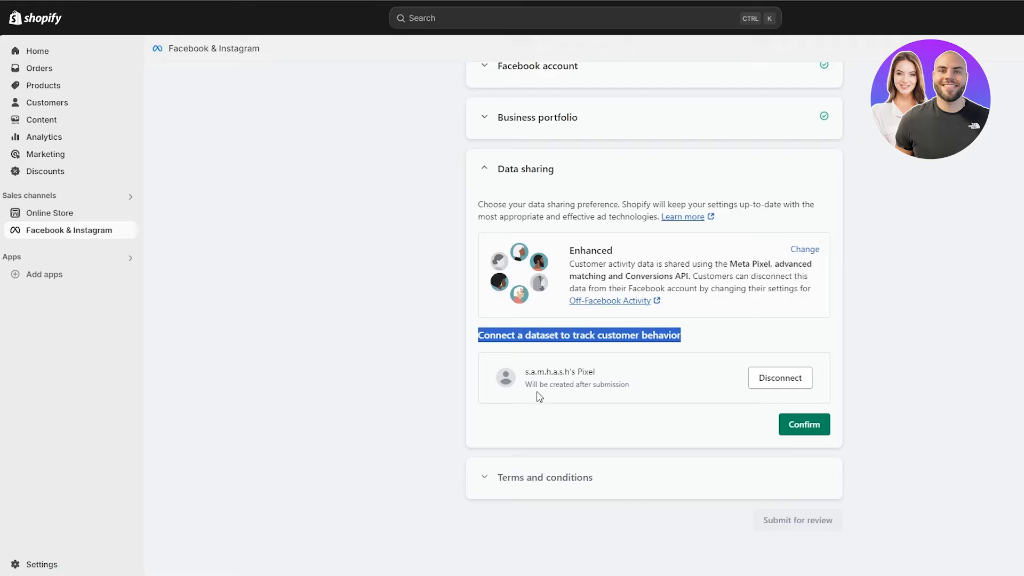
left_click(569, 410)
left_click_drag(536, 384, 619, 390)
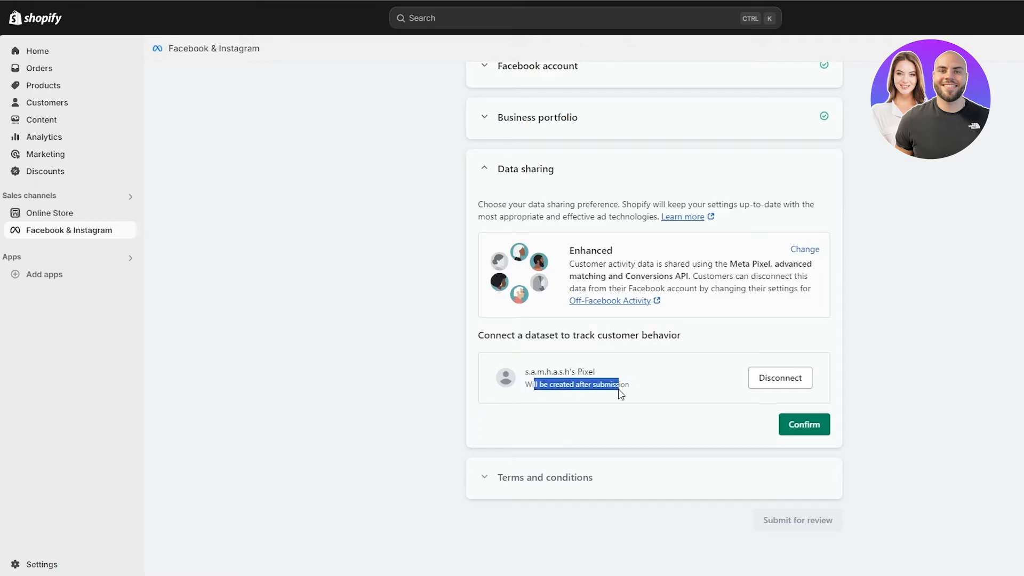
left_click(821, 427)
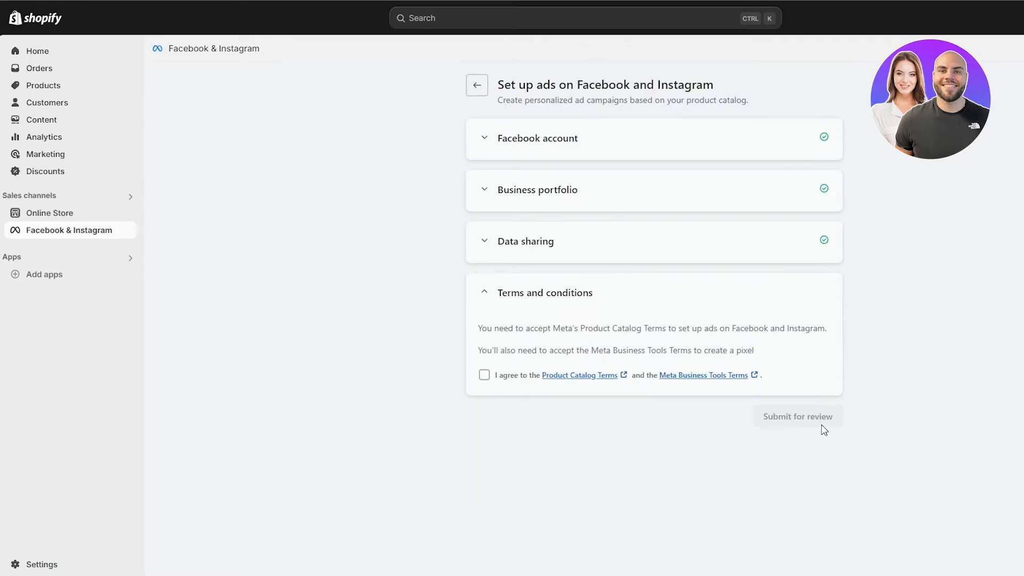
Step: Agree to the Product Catalog and Meta Business Tools terms and submit the setup for review
left_click(483, 380)
left_click(800, 344)
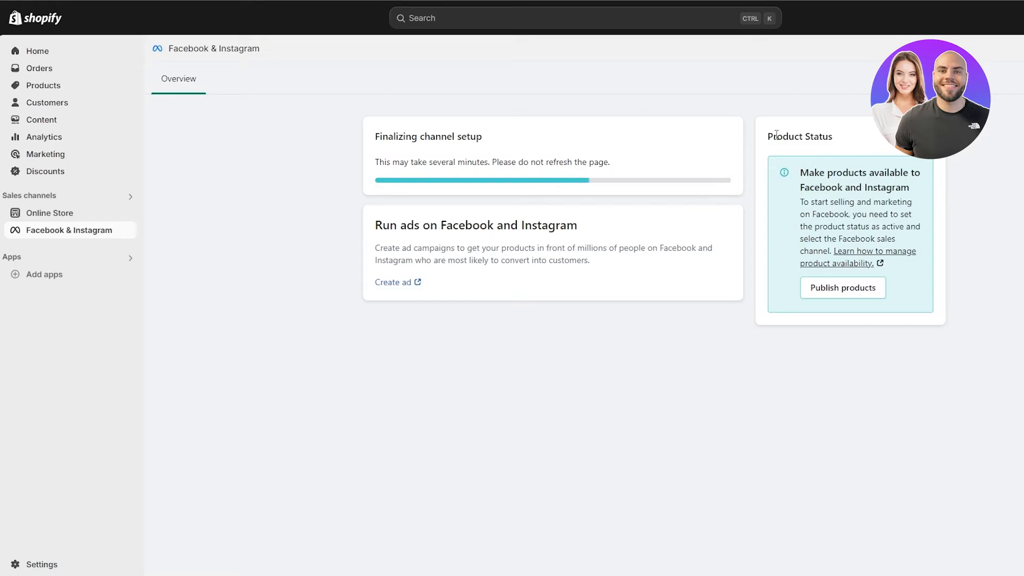
left_click_drag(768, 137, 831, 141)
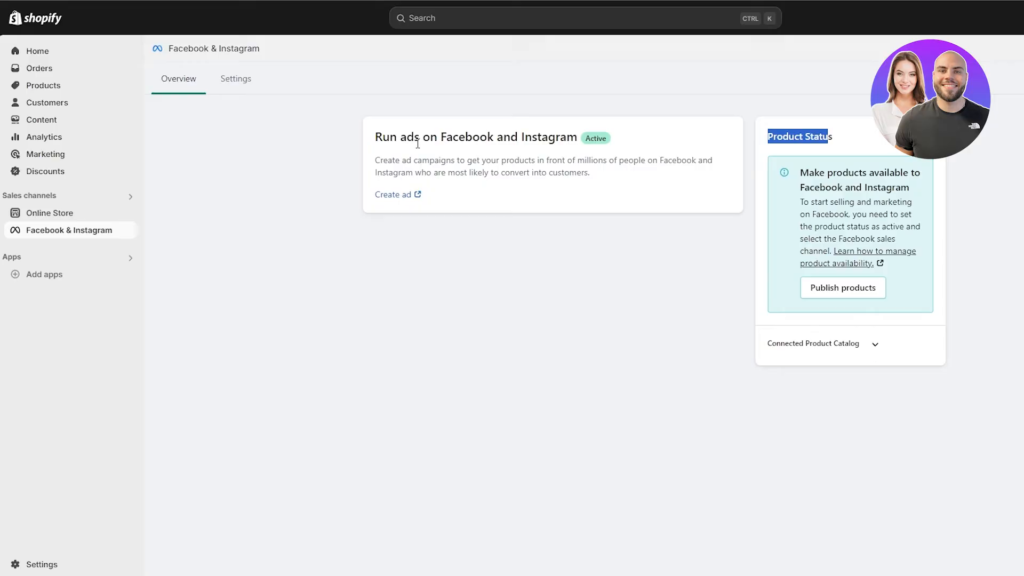
Step: Include all active products in the Facebook & Instagram sales channel
left_click(875, 344)
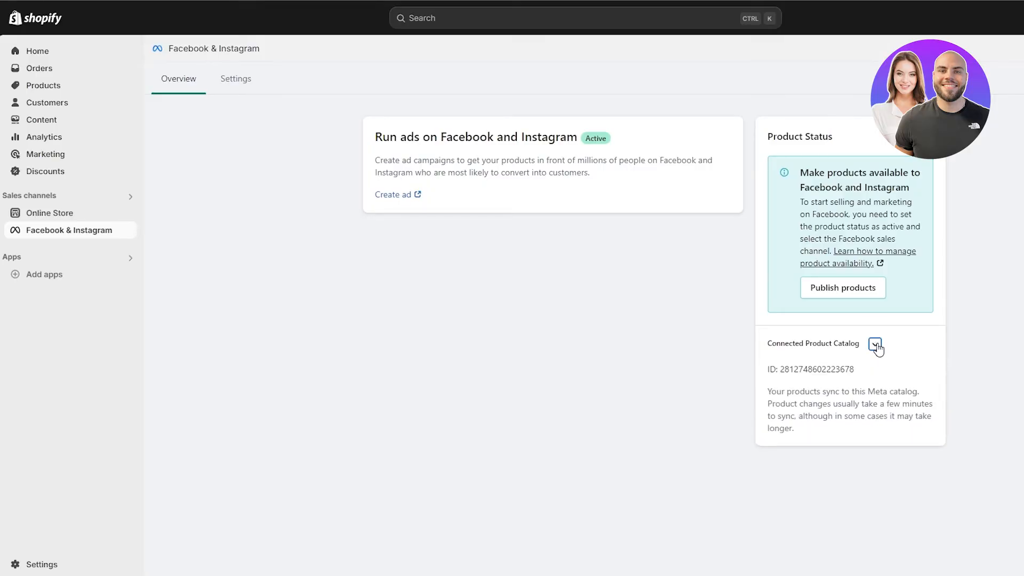
left_click(875, 344)
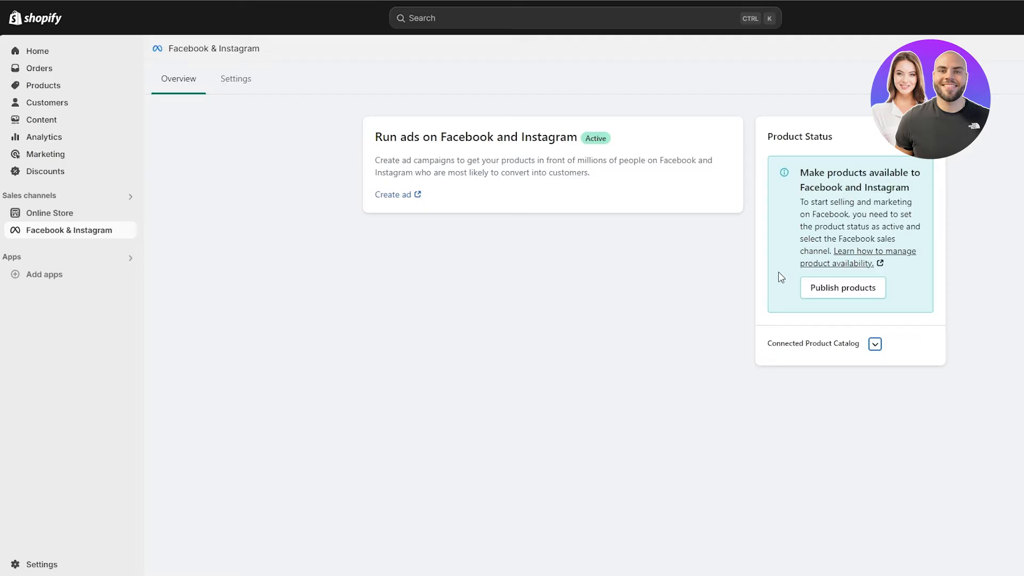
left_click(831, 295)
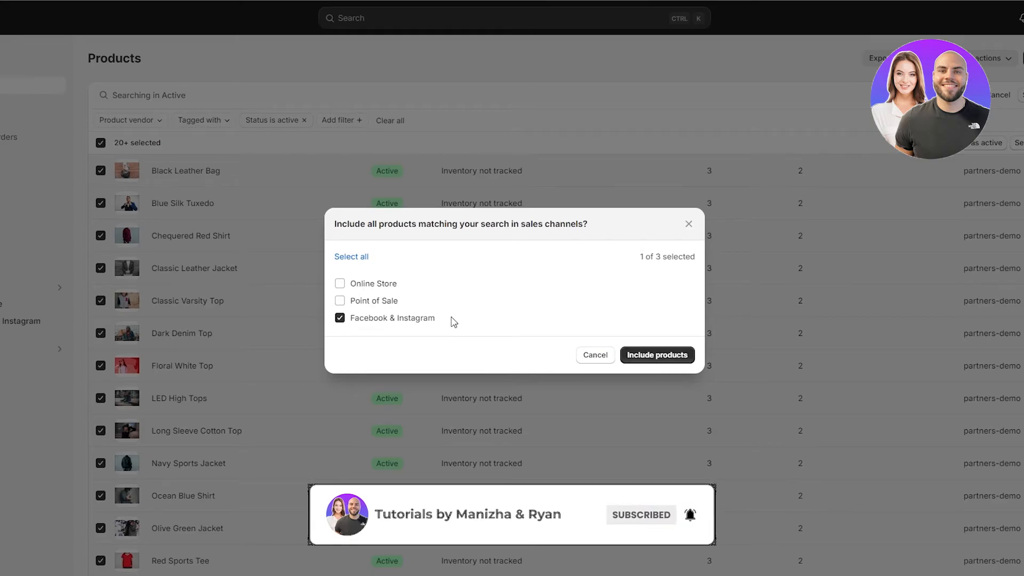
left_click(682, 356)
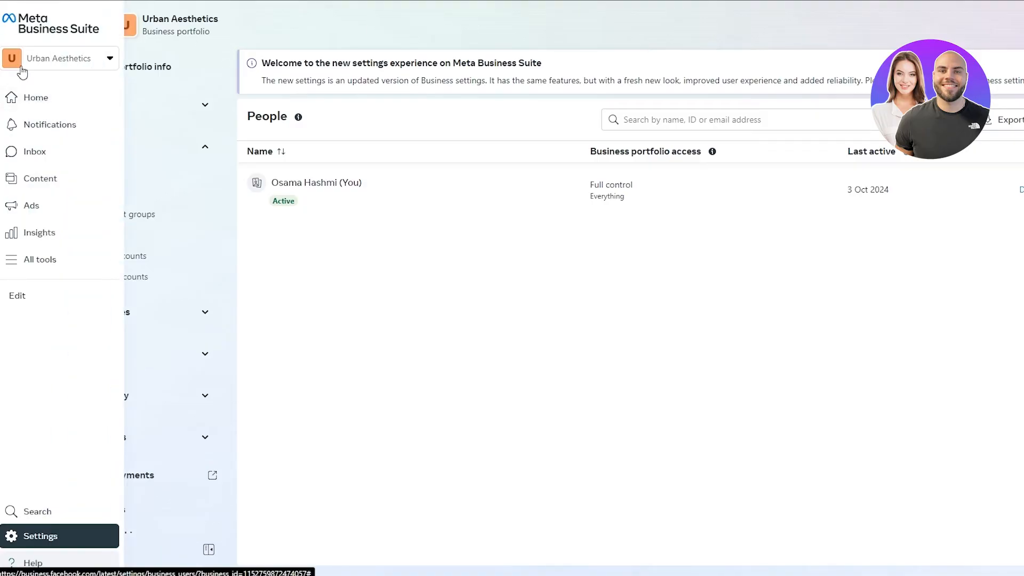
Step: Switch Meta Business Suite to the s.a.m.h.a.s.h business portfolio and open its Instagram accounts
left_click(24, 63)
left_click(207, 164)
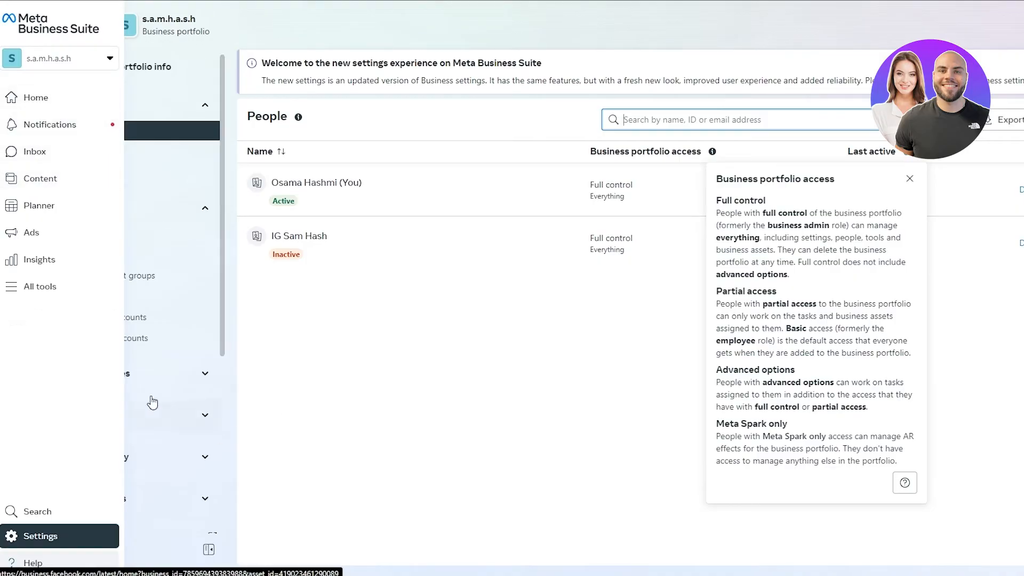
left_click(127, 318)
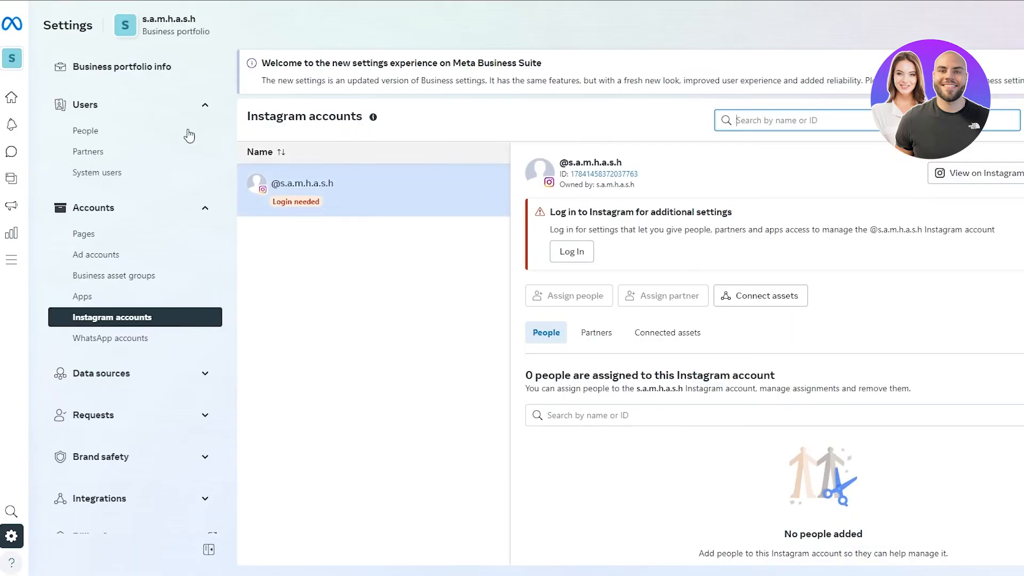
Step: Check the portfolio's ad accounts in the settings
mouse_move(26, 192)
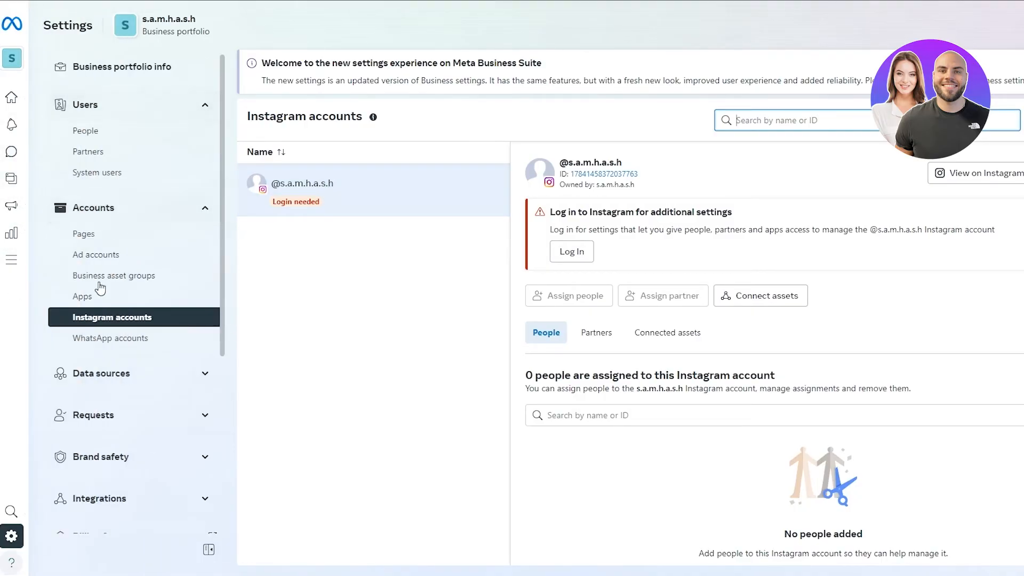
scroll(137, 429, "down", 3)
scroll(142, 364, "up", 2)
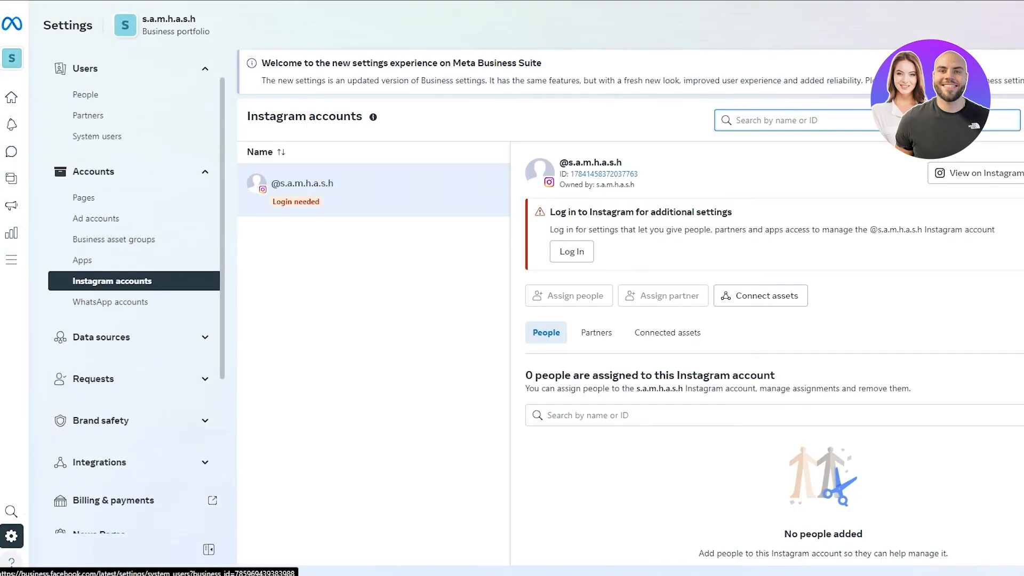
mouse_move(29, 63)
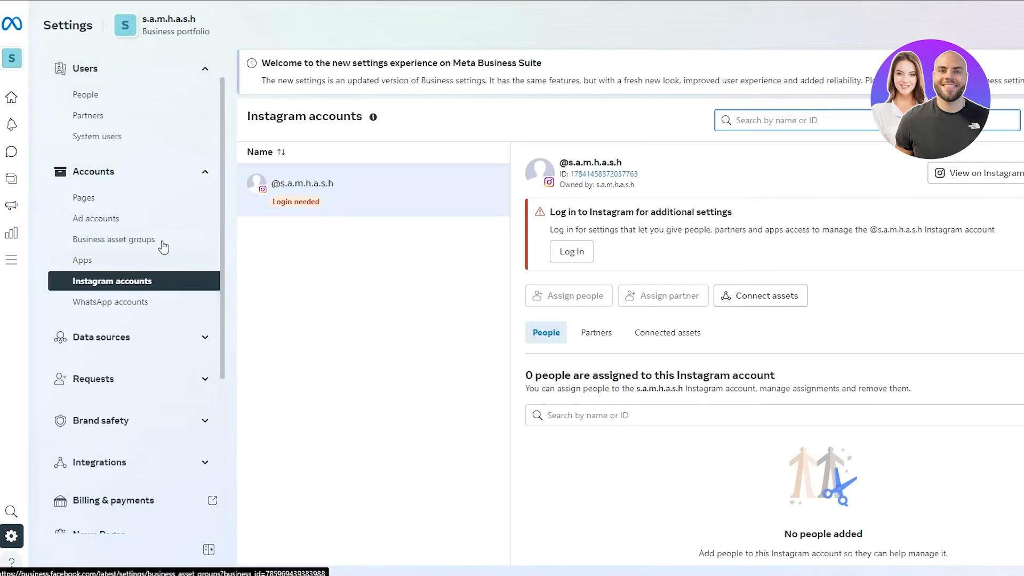
left_click(140, 220)
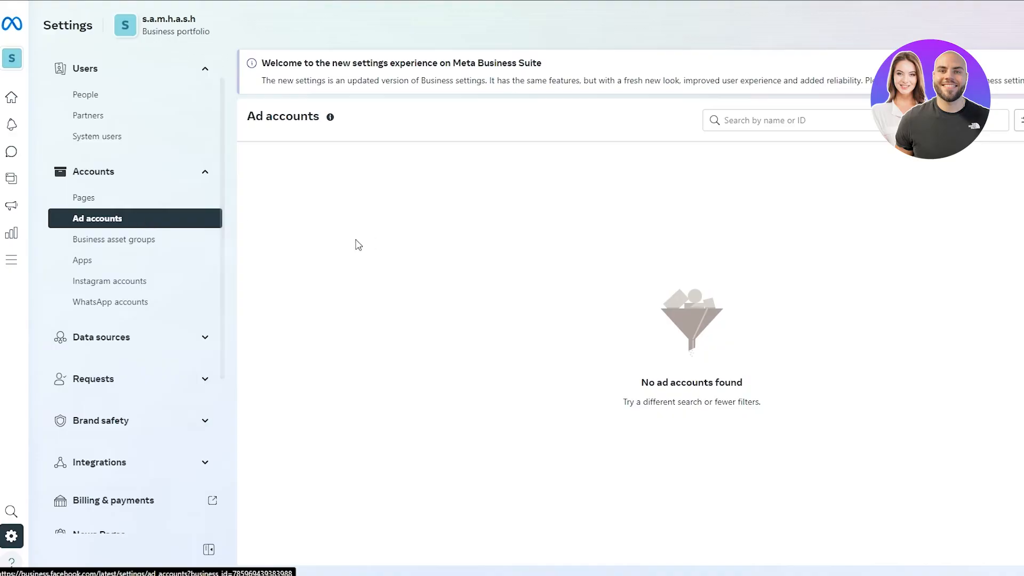
Step: Open Commerce Manager from All tools and step through its catalogue type introduction
mouse_move(31, 127)
left_click(46, 101)
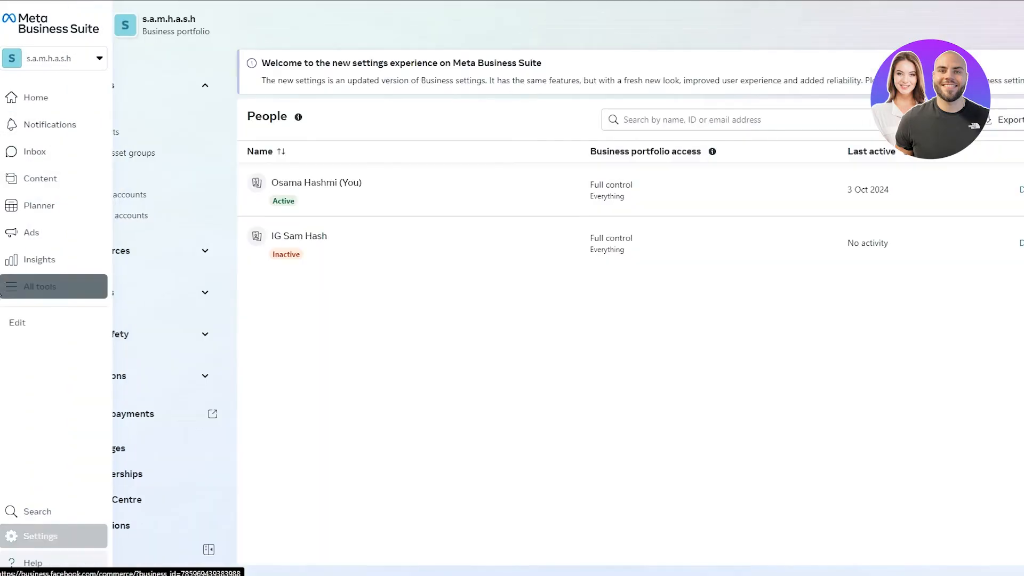
left_click(35, 288)
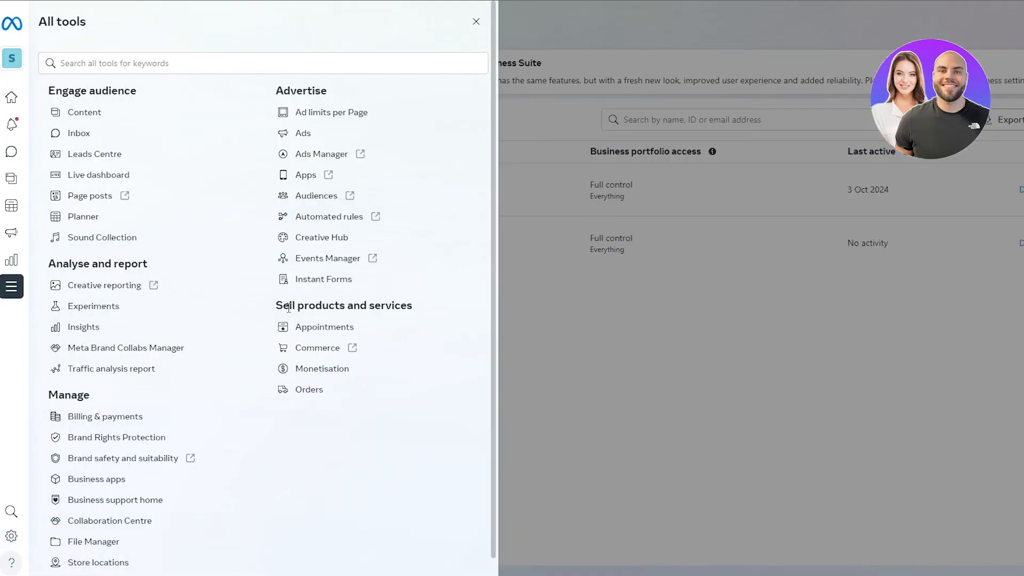
left_click_drag(277, 303, 423, 312)
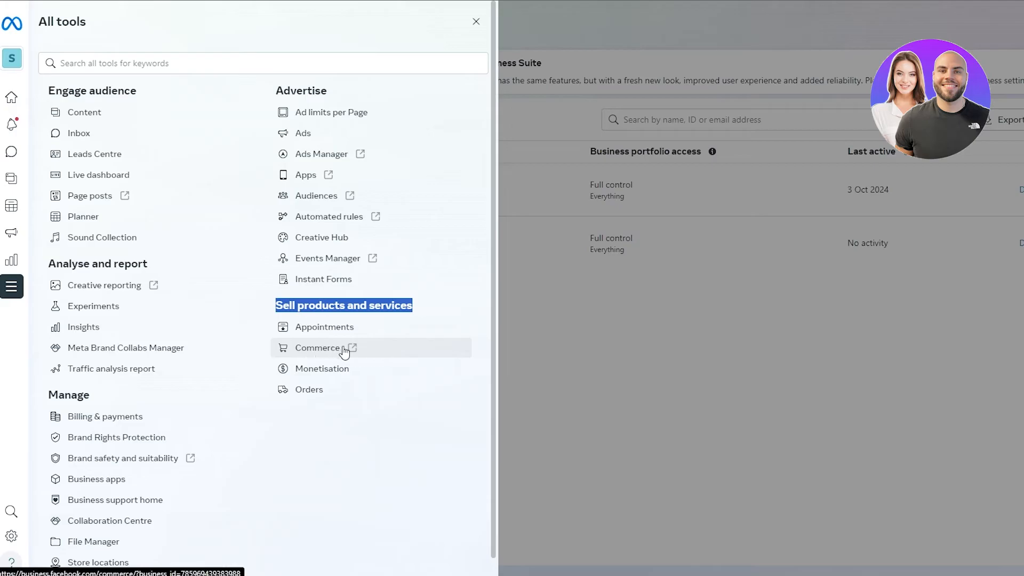
left_click(333, 357)
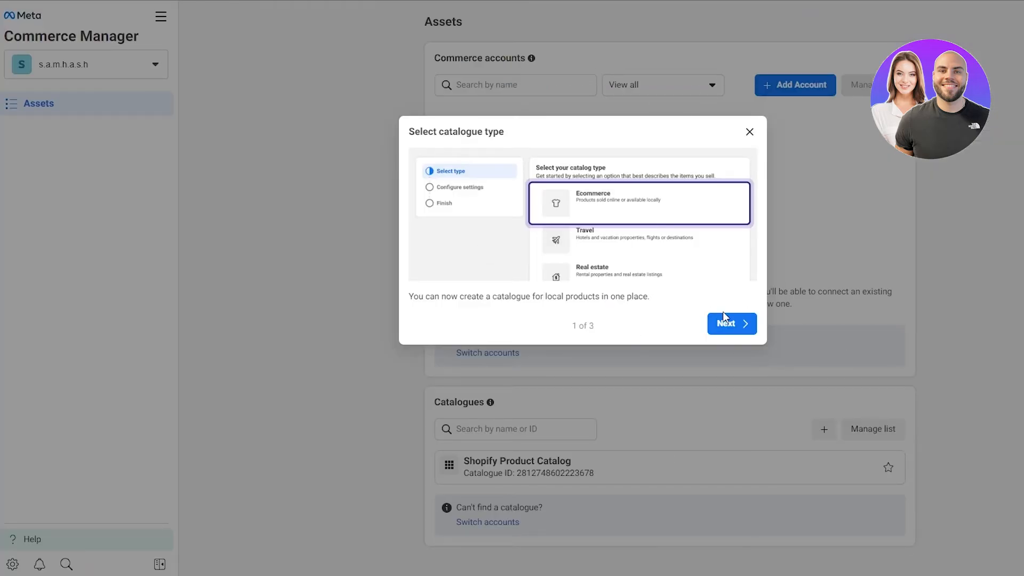
left_click(735, 323)
left_click(739, 357)
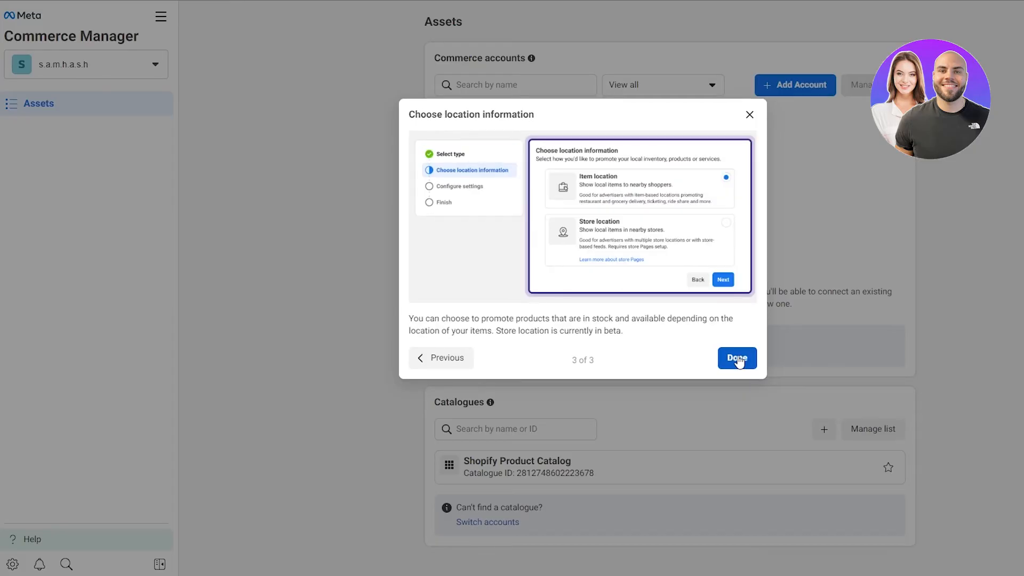
left_click(737, 359)
Step: Open the Shopify Product Catalog and try to create an Advantage+ catalogue ad
left_click(547, 470)
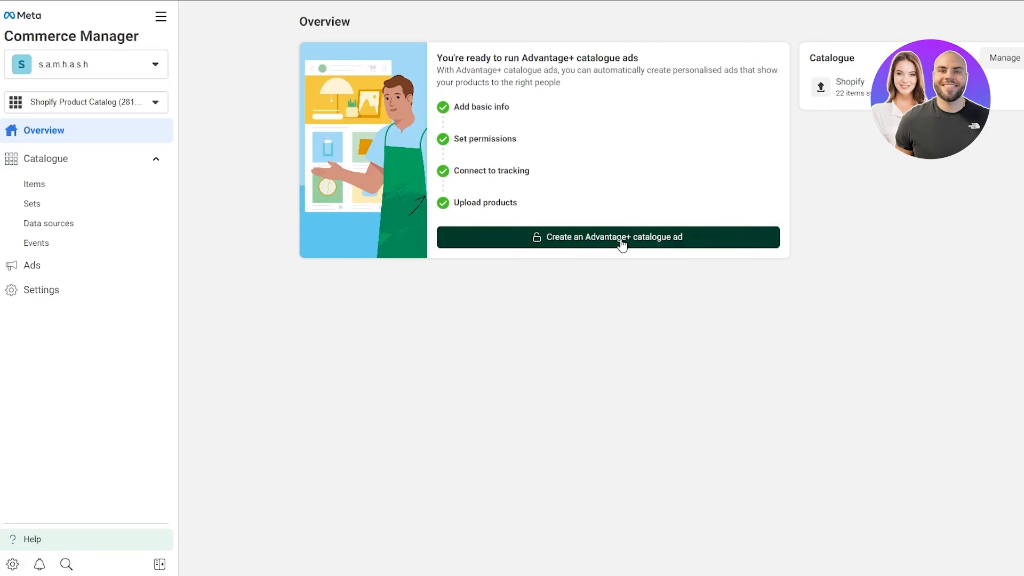
left_click(630, 238)
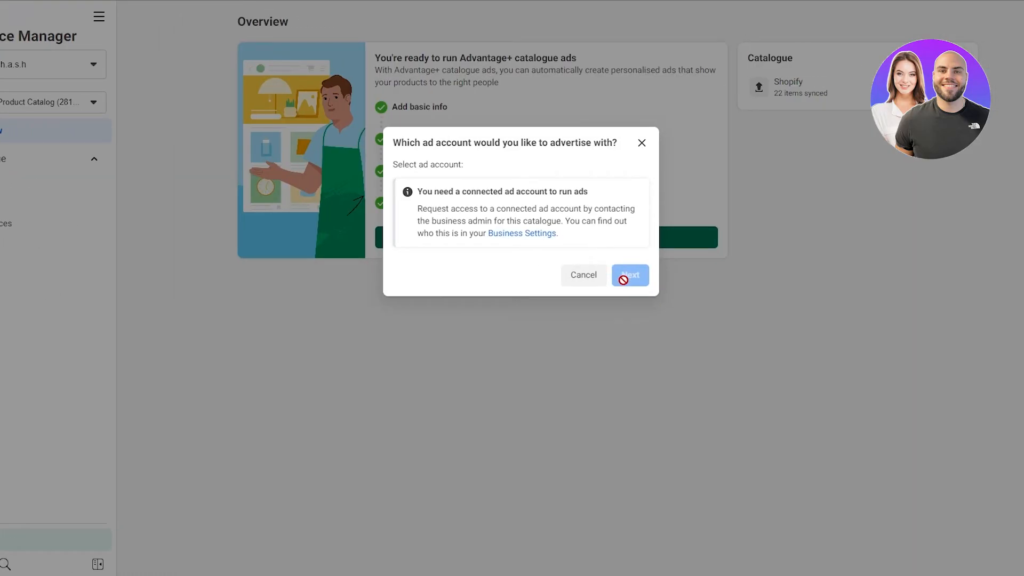
left_click_drag(464, 195, 597, 196)
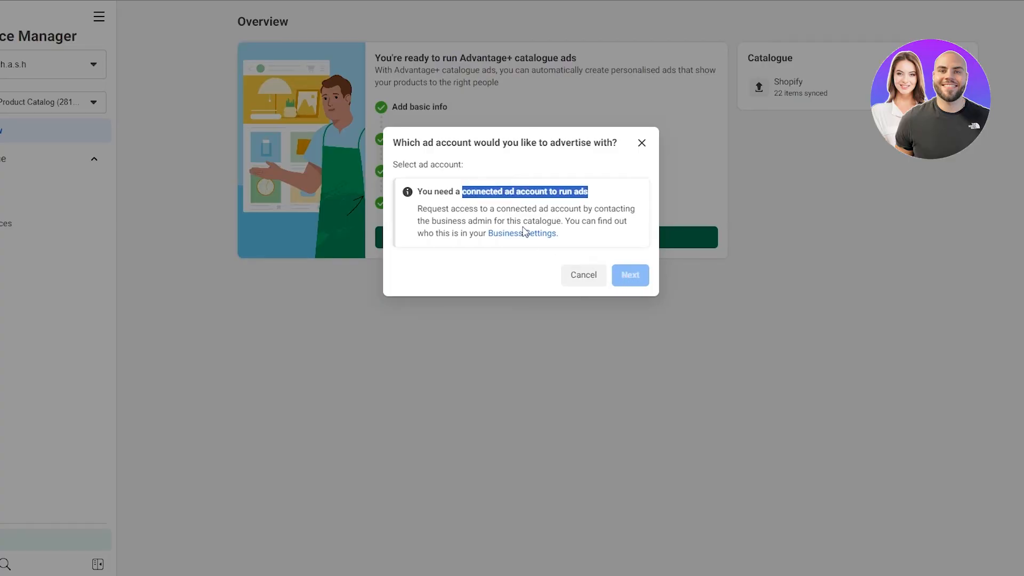
left_click(642, 142)
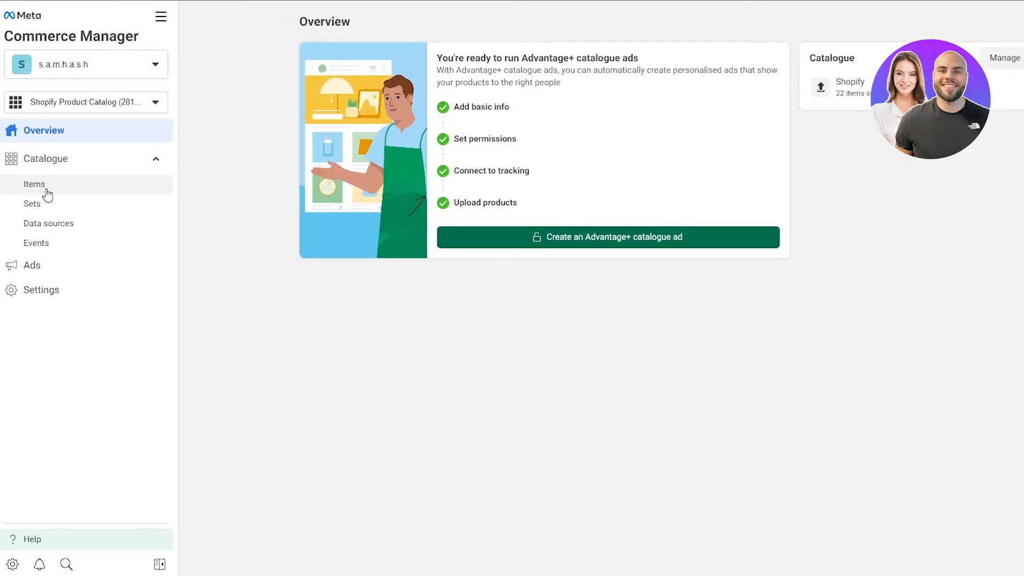
Step: Examine the catalogue's items and the All Products set
left_click(47, 192)
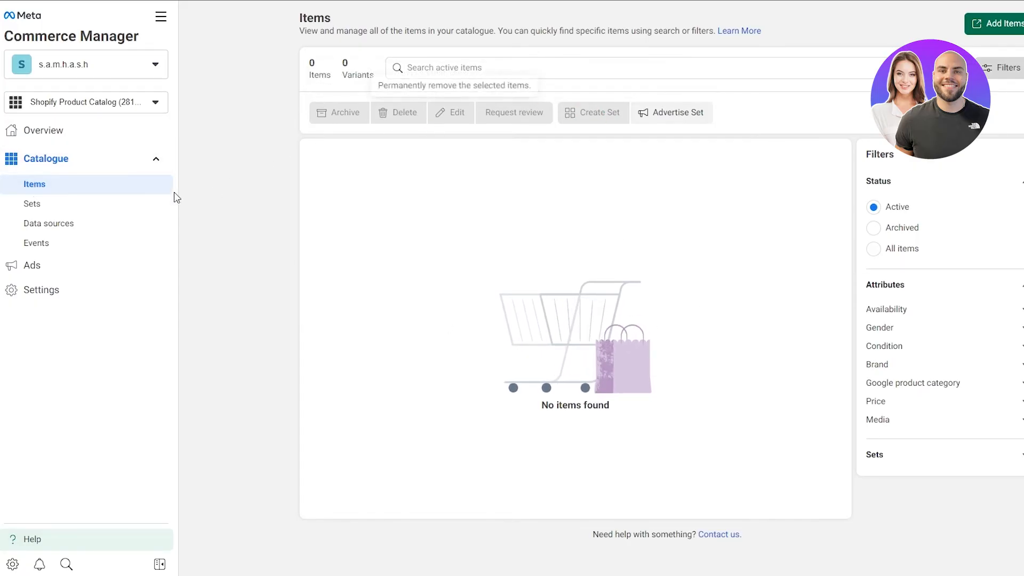
left_click(46, 204)
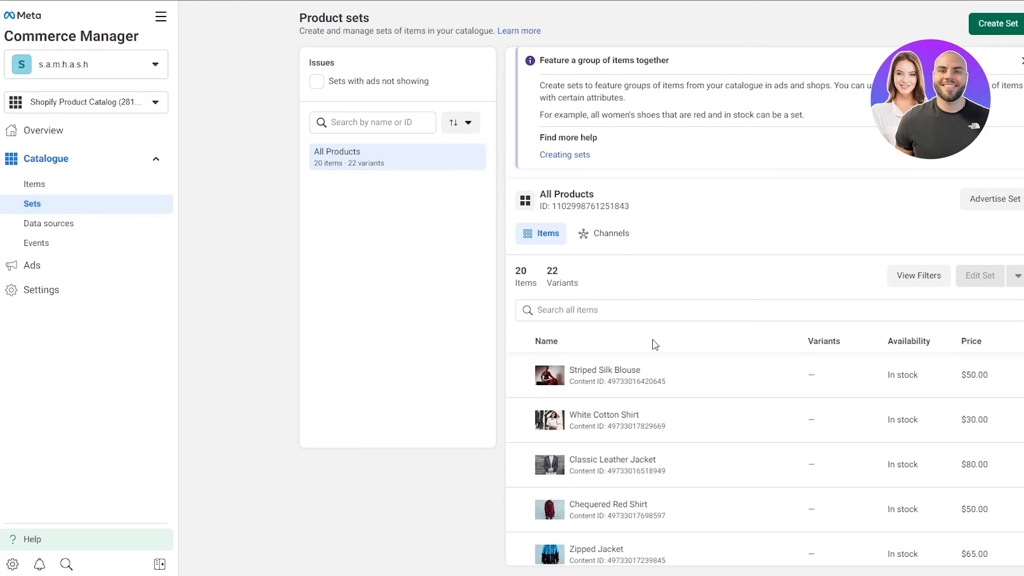
scroll(675, 375, "down", 8)
scroll(610, 489, "down", 2)
scroll(611, 490, "up", 10)
scroll(611, 493, "down", 10)
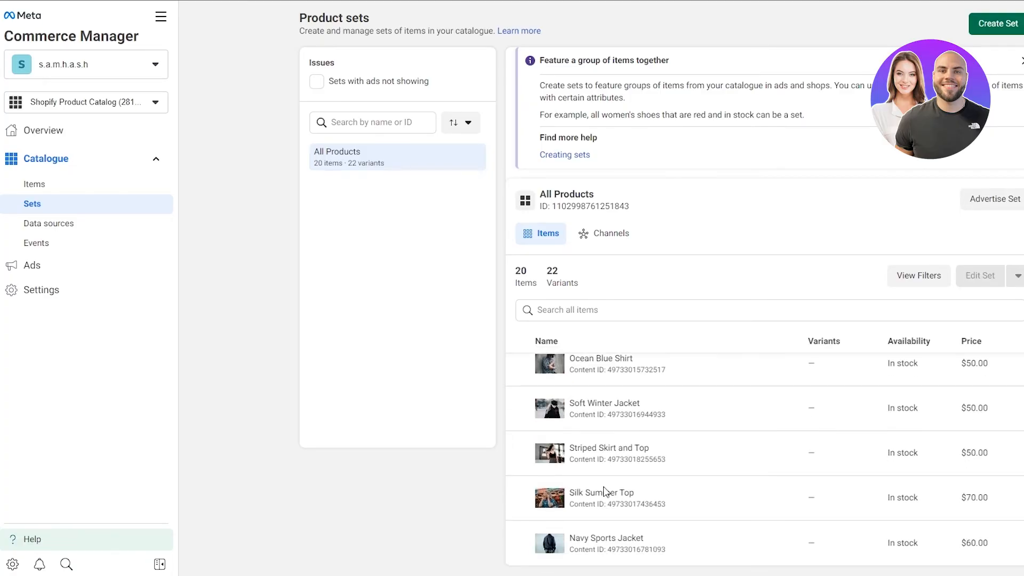
scroll(606, 492, "up", 10)
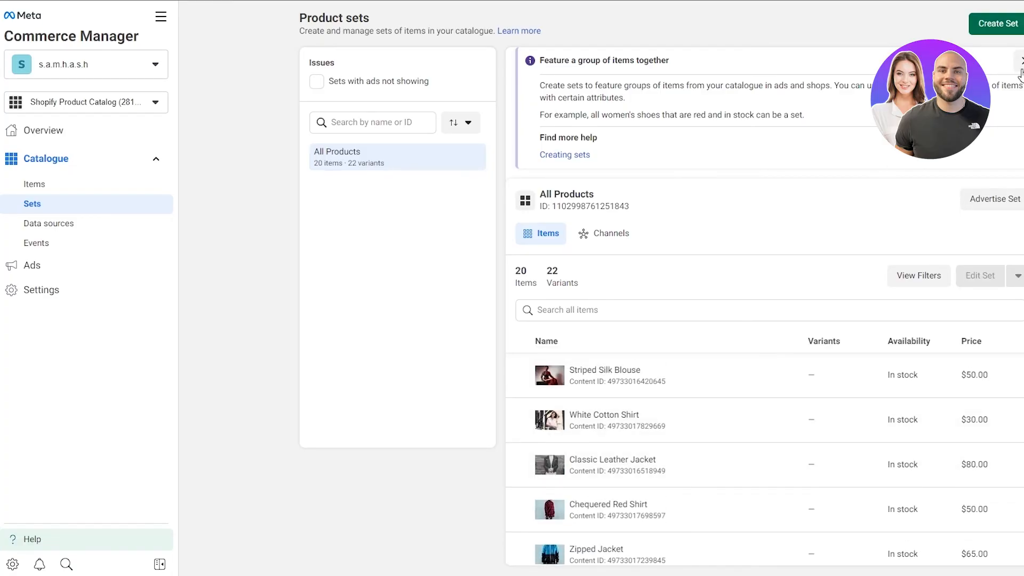
scroll(747, 373, "down", 2)
scroll(734, 376, "down", 3)
scroll(733, 377, "up", 3)
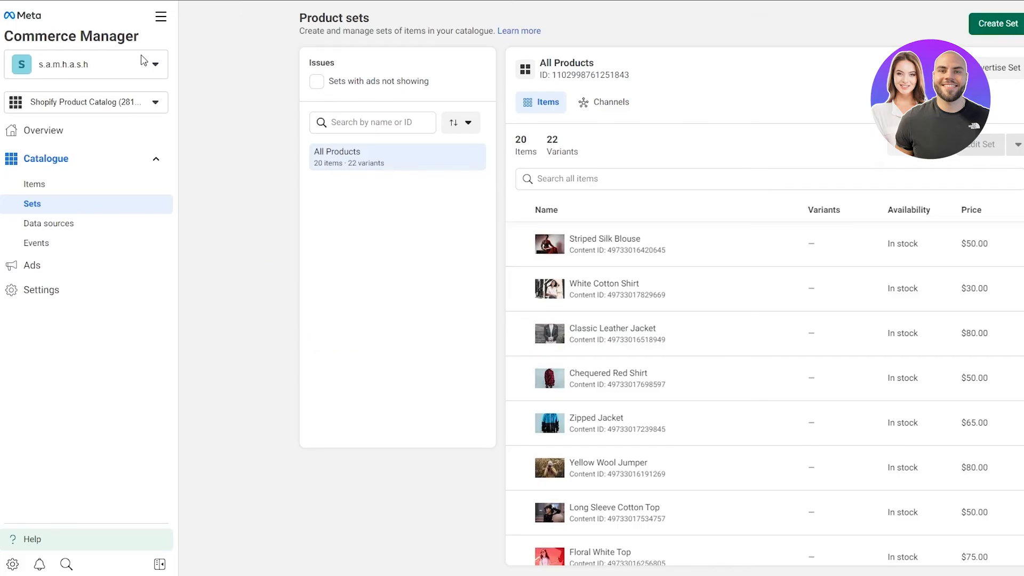
Step: Return to the catalogue overview and go back to the Commerce Manager assets page
left_click(92, 131)
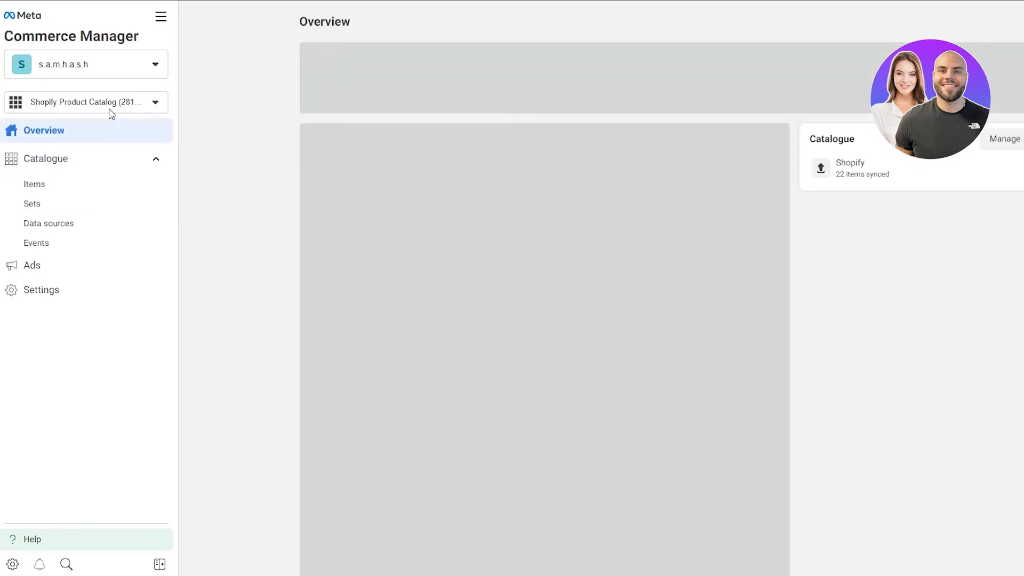
left_click(110, 109)
left_click(111, 113)
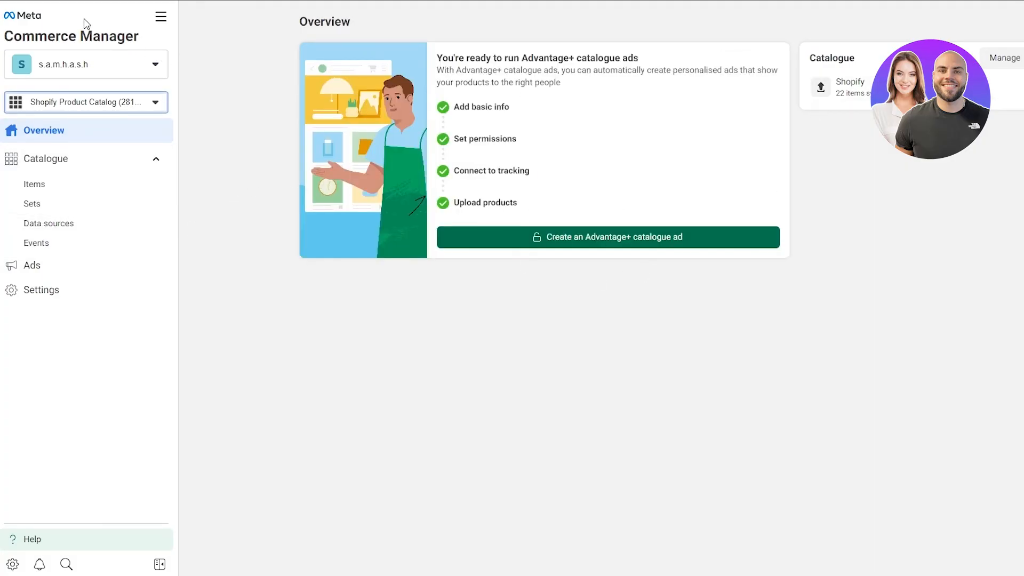
left_click(159, 18)
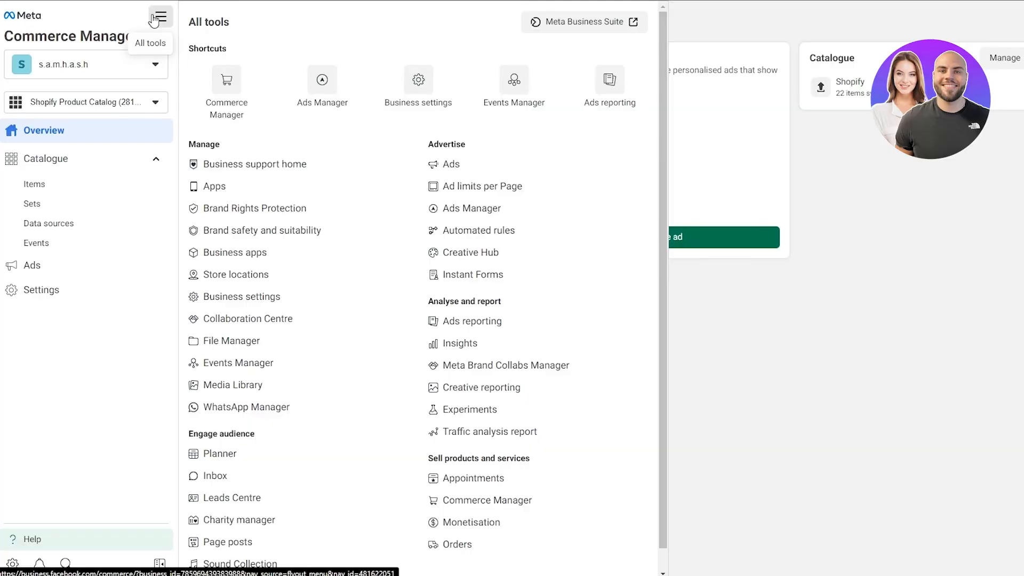
left_click(241, 94)
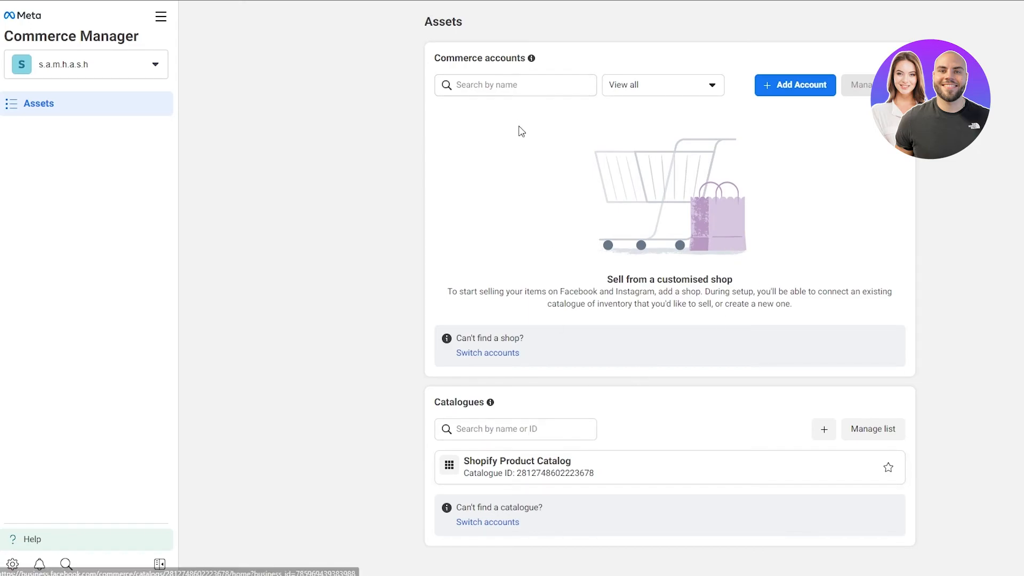
Step: Start adding a new commerce account to set up a shop
left_click_drag(609, 281, 730, 282)
left_click(730, 251)
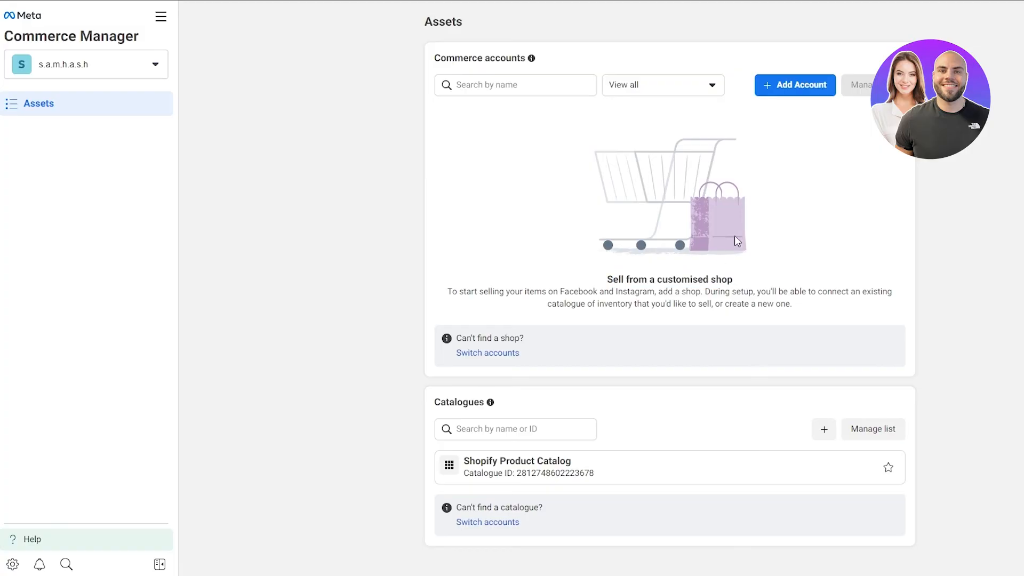
left_click(779, 85)
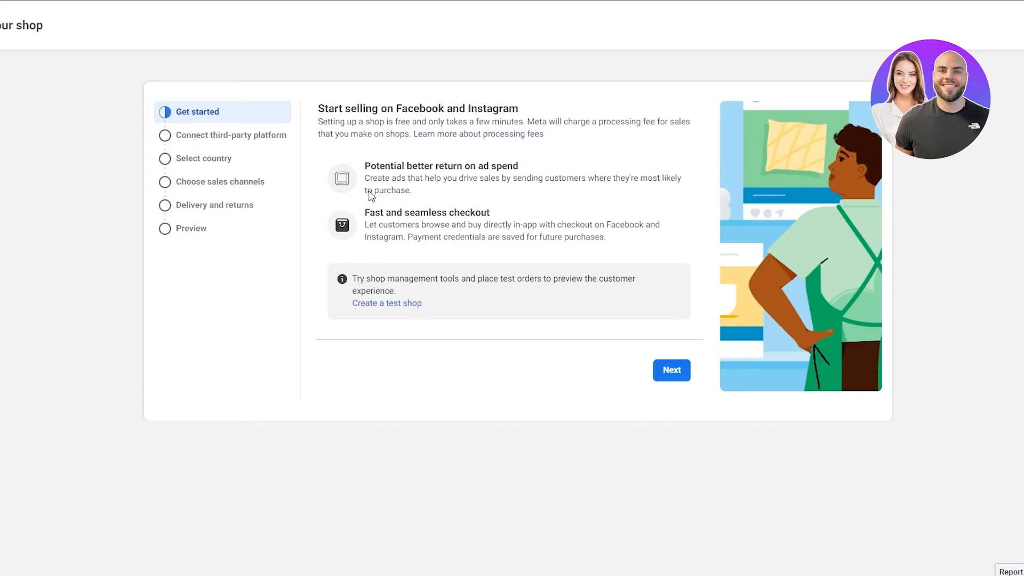
Step: Continue past the shop setup introduction and choose Shopify as the partner platform
left_click(668, 375)
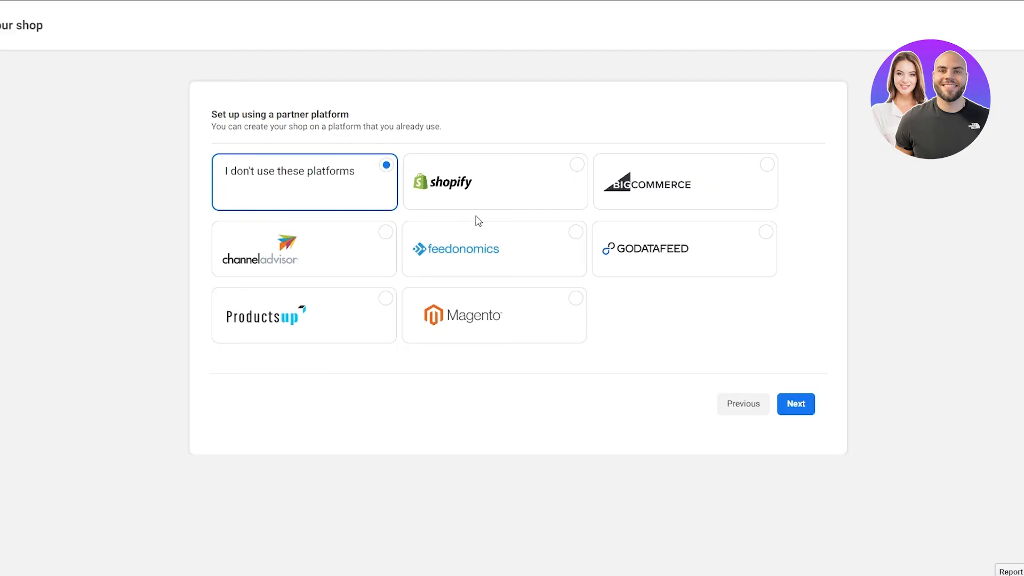
left_click(463, 195)
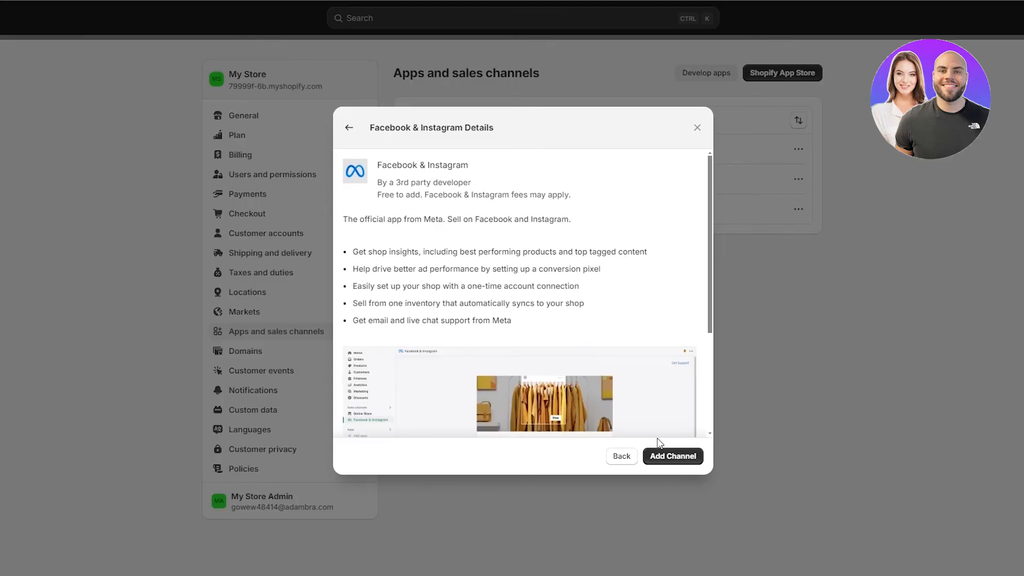
Step: Try to add the Facebook & Instagram sales channel in Shopify, then close its details dialog
scroll(499, 322, "down", 3)
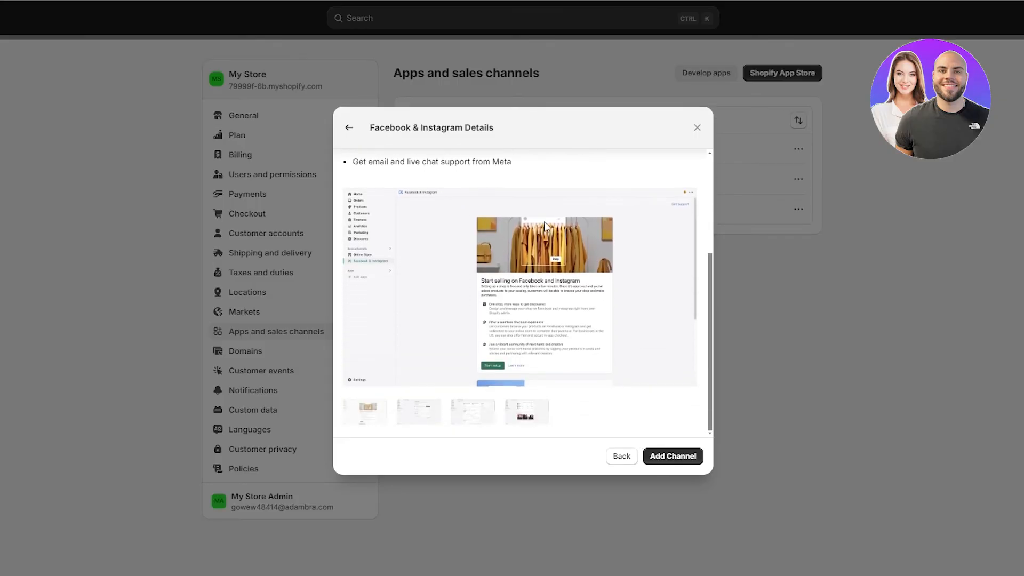
scroll(544, 222, "up", 5)
left_click(680, 457)
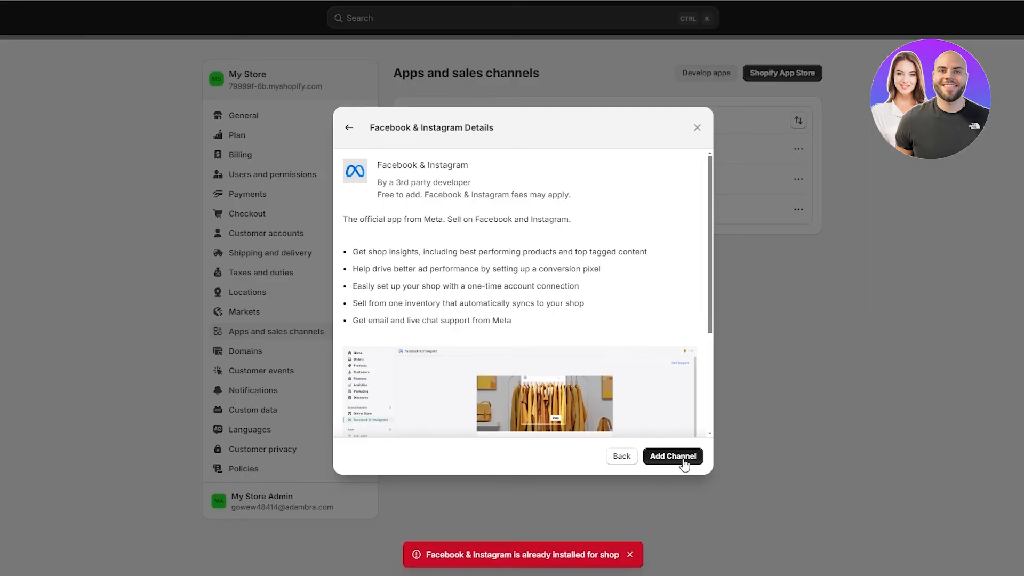
left_click(673, 459)
left_click(696, 129)
Step: Open the Facebook & Instagram sales channel page and review its privacy and permission details
left_click(663, 156)
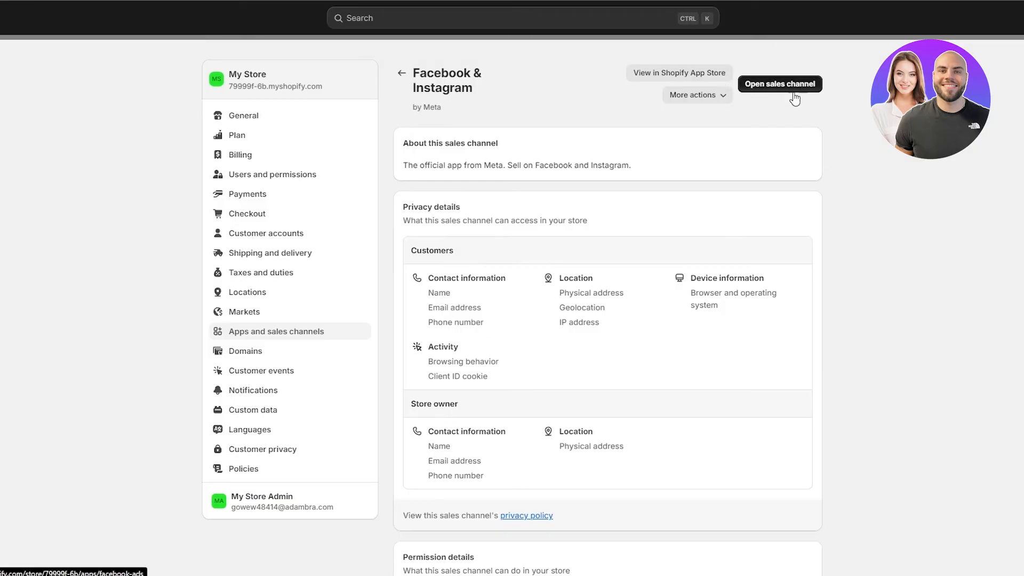
scroll(731, 263, "down", 5)
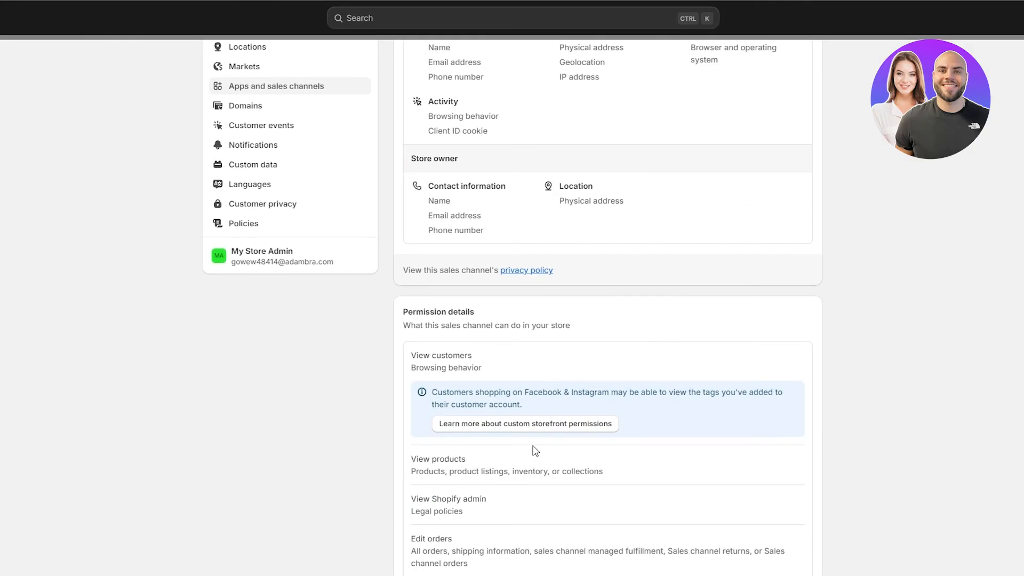
scroll(535, 451, "down", 4)
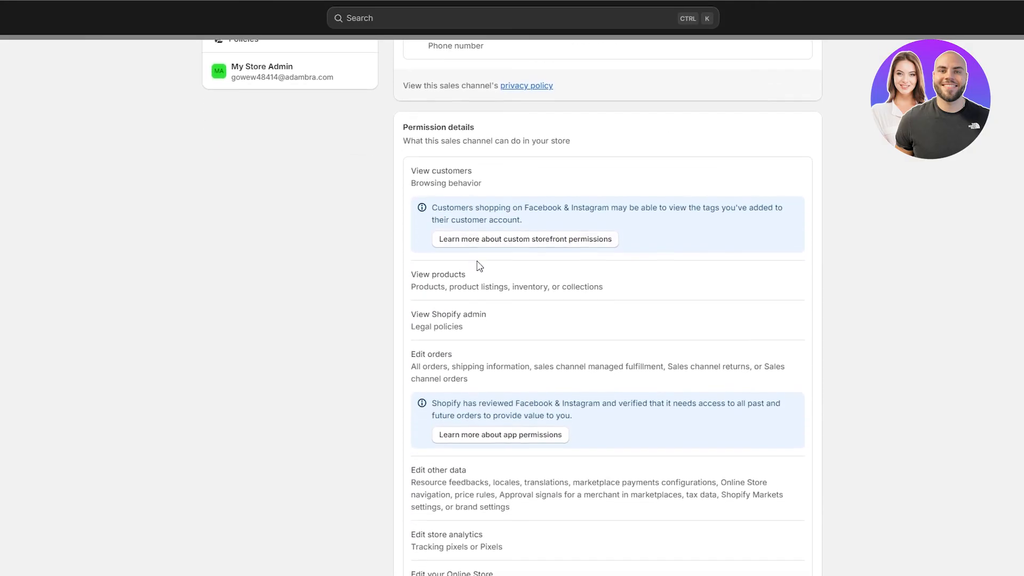
scroll(475, 258, "down", 7)
scroll(899, 382, "up", 15)
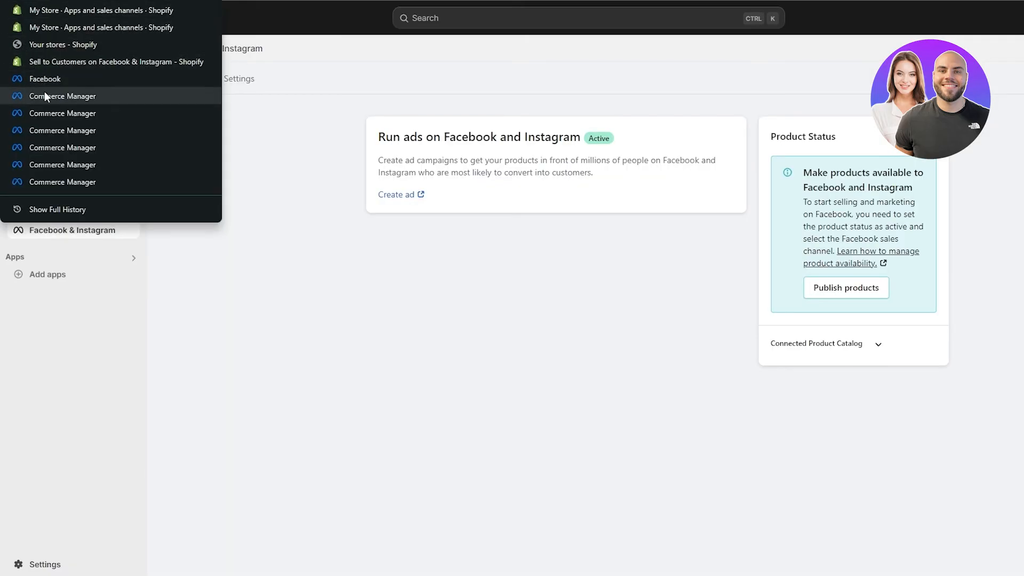
Step: Restart adding a commerce account and continue with the 'I don't use these platforms' option
key("Escape")
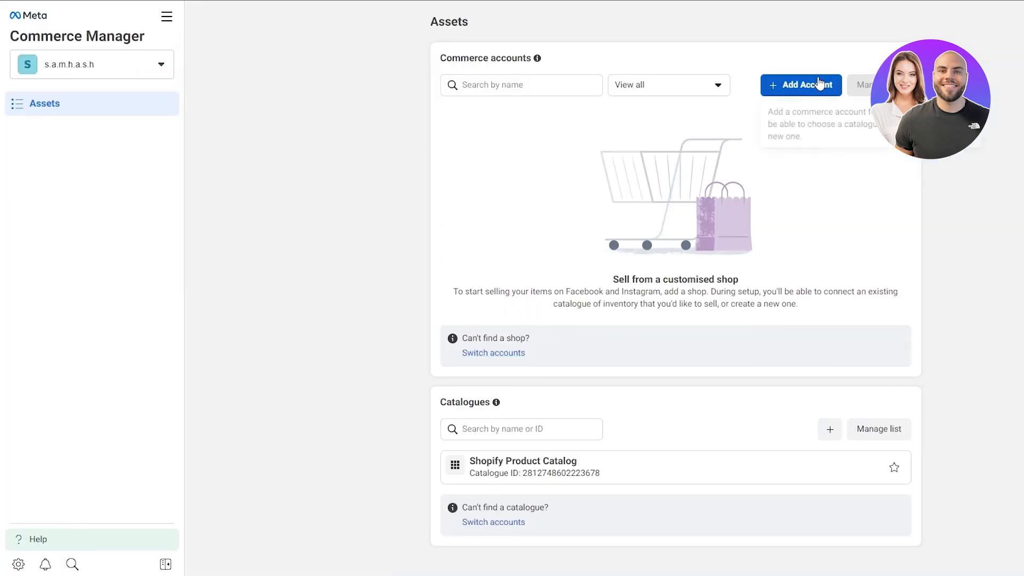
left_click(816, 84)
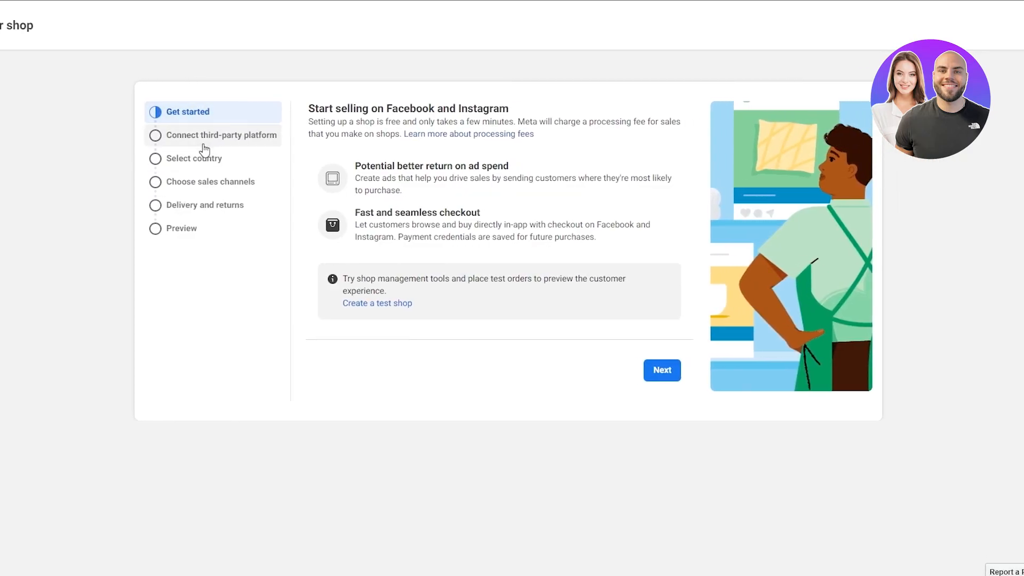
left_click(648, 365)
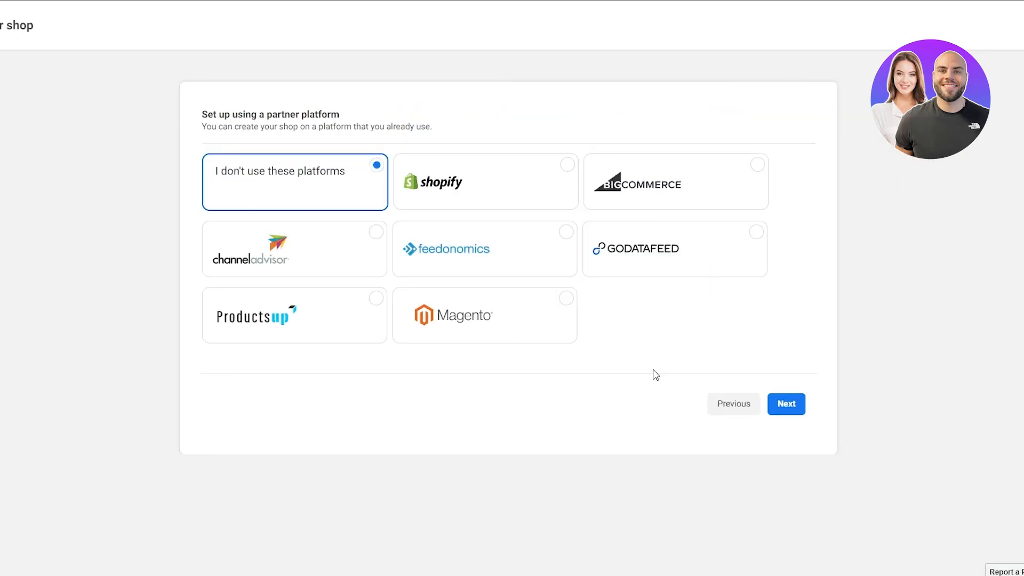
left_click(529, 204)
left_click(261, 198)
left_click(797, 406)
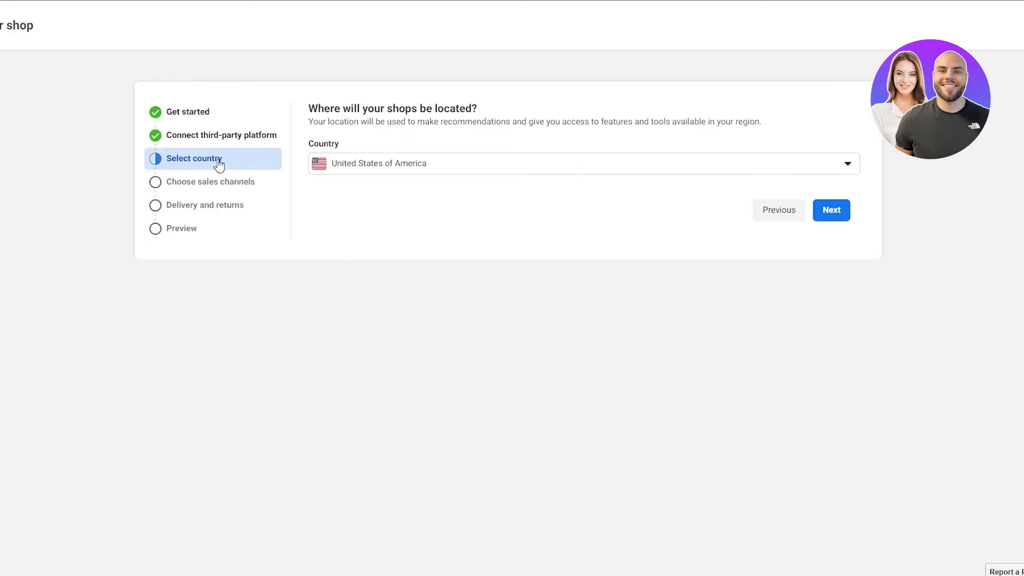
Step: Keep United States of America as the country and sell only through the Instagram account, unchecking the Hole-y Treats Page
left_click(826, 214)
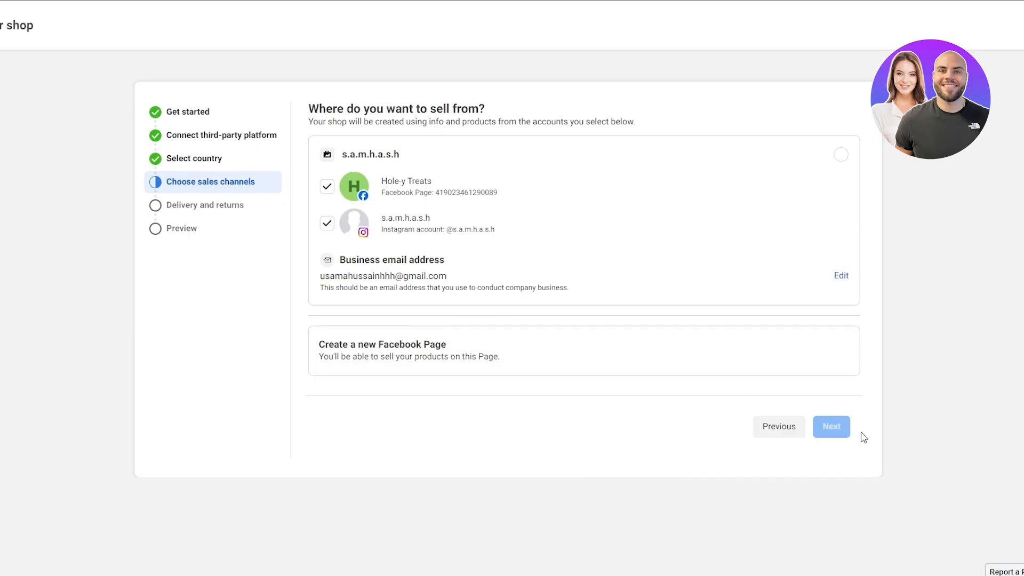
left_click(327, 186)
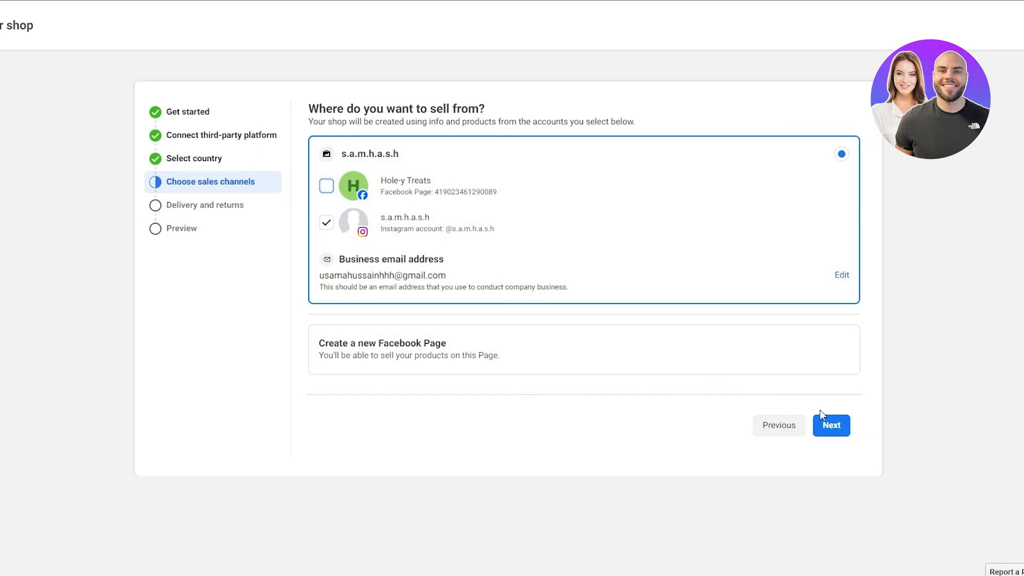
left_click(842, 427)
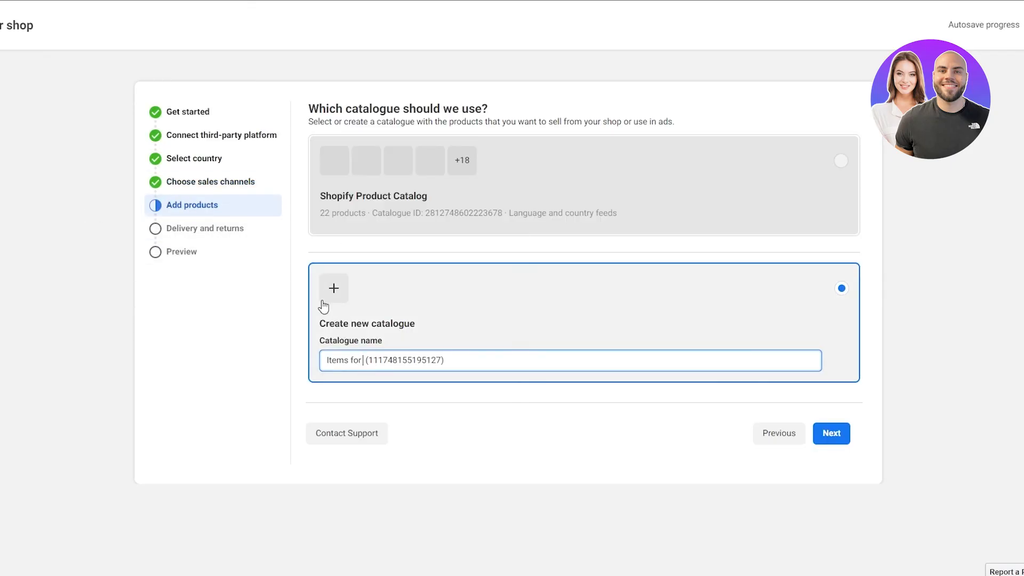
Step: Check why the Shopify Product Catalog can't be selected and open it through View Catalogue
left_click(380, 360)
left_click(485, 374)
left_click_drag(469, 359, 432, 356)
left_click(447, 196)
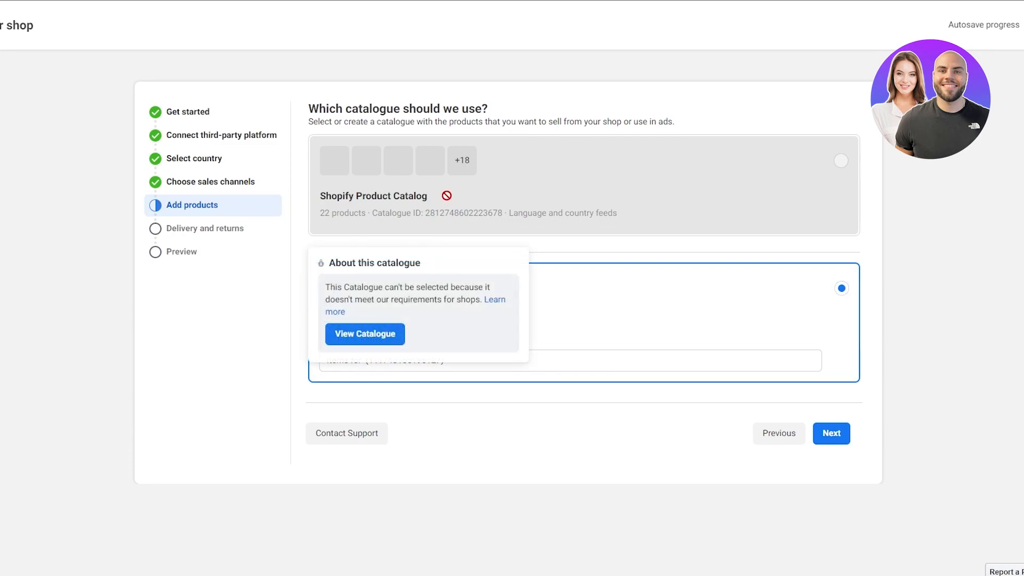
mouse_move(528, 210)
left_click(375, 335)
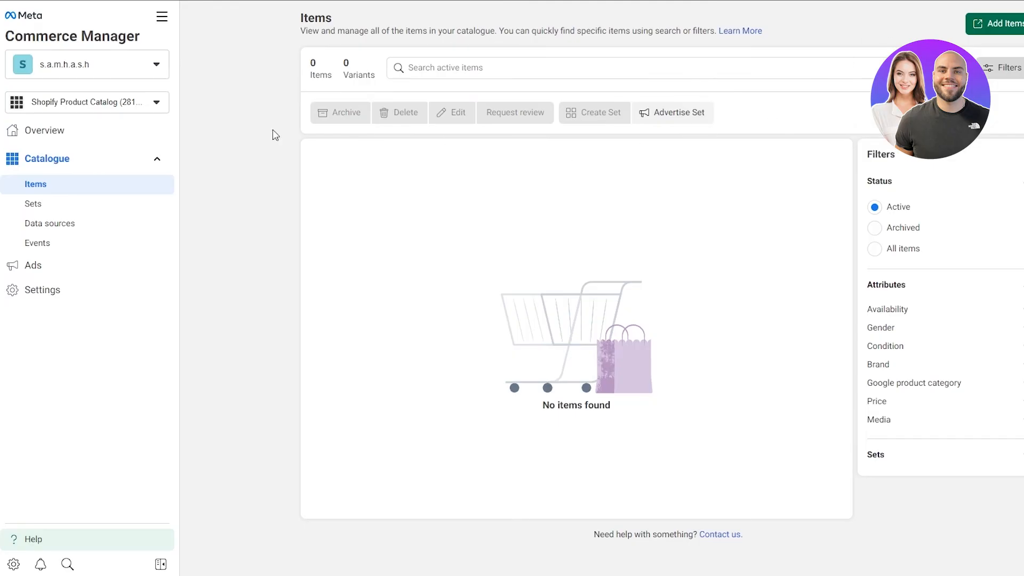
Step: Open the catalogue's product sets and make the archived Striped Silk Blouse item active
left_click(128, 202)
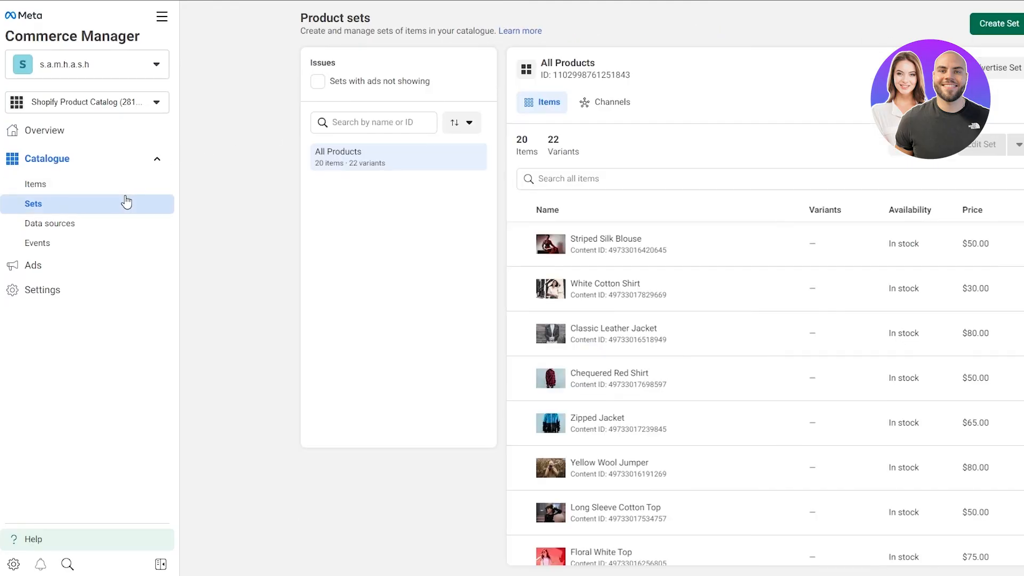
scroll(696, 229, "down", 3)
scroll(696, 230, "up", 3)
left_click(698, 257)
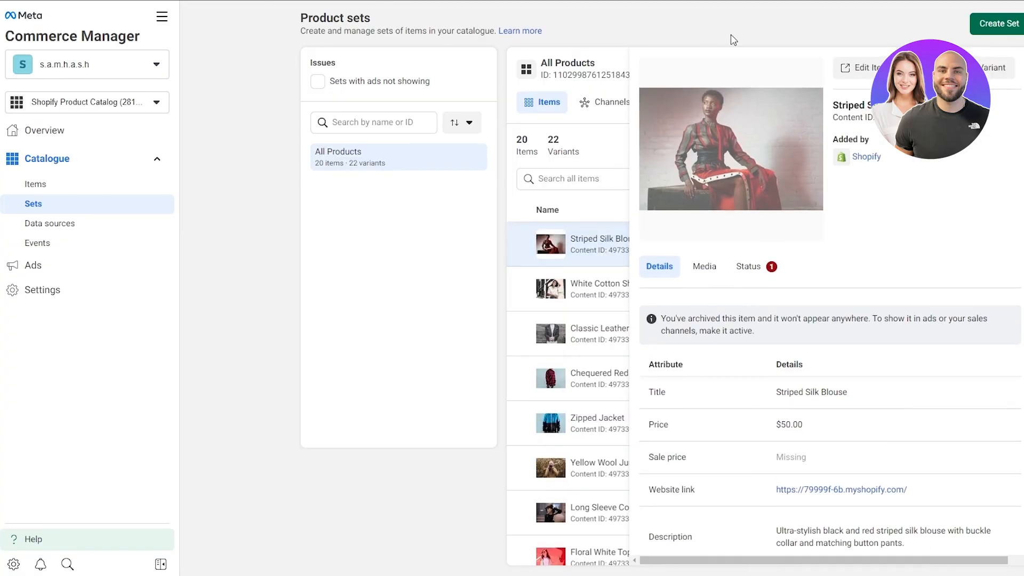
left_click(750, 266)
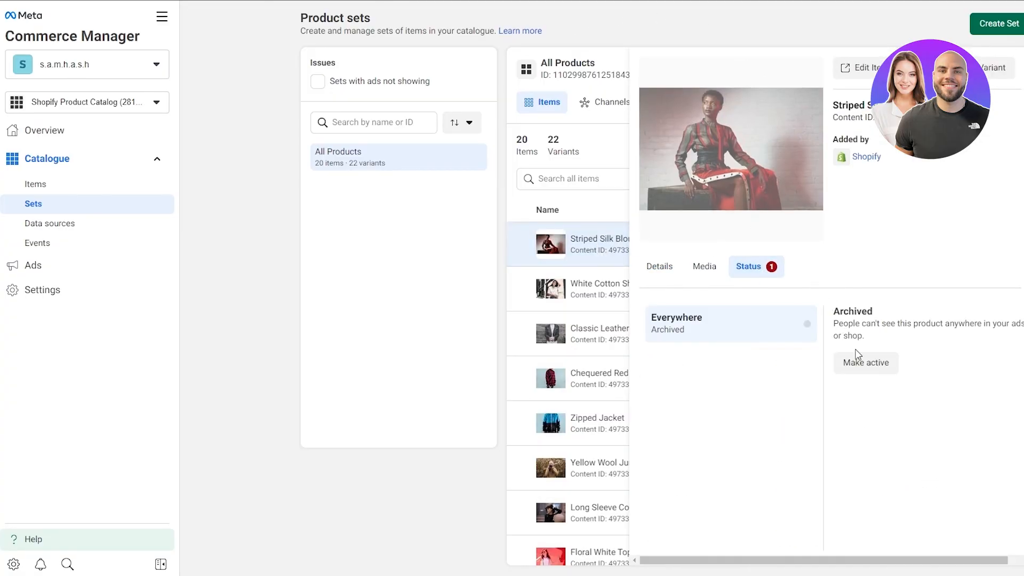
left_click(864, 362)
left_click(746, 233)
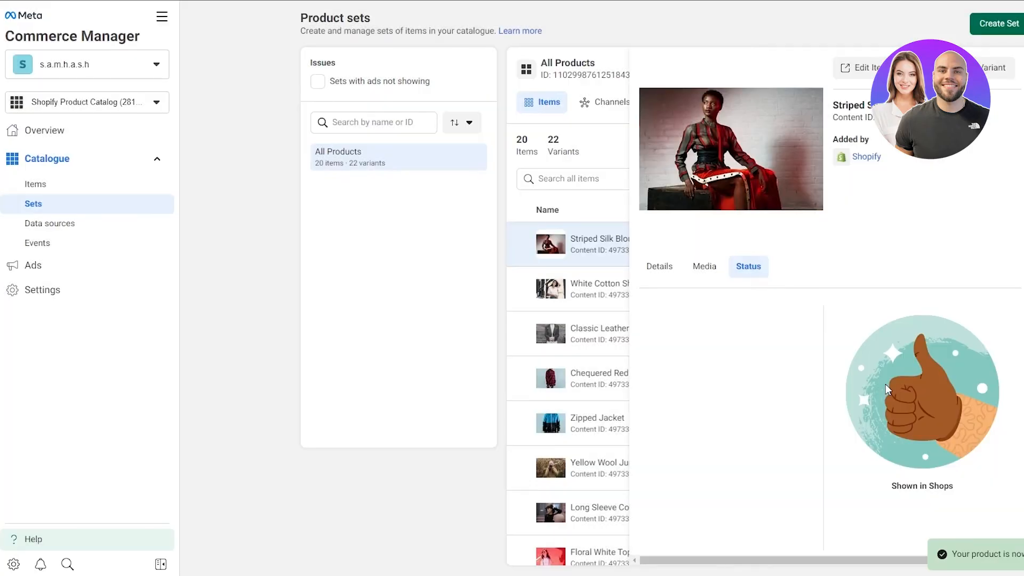
Step: Check the catalogue's active items, then return to the All Products set and browse its items
left_click(45, 188)
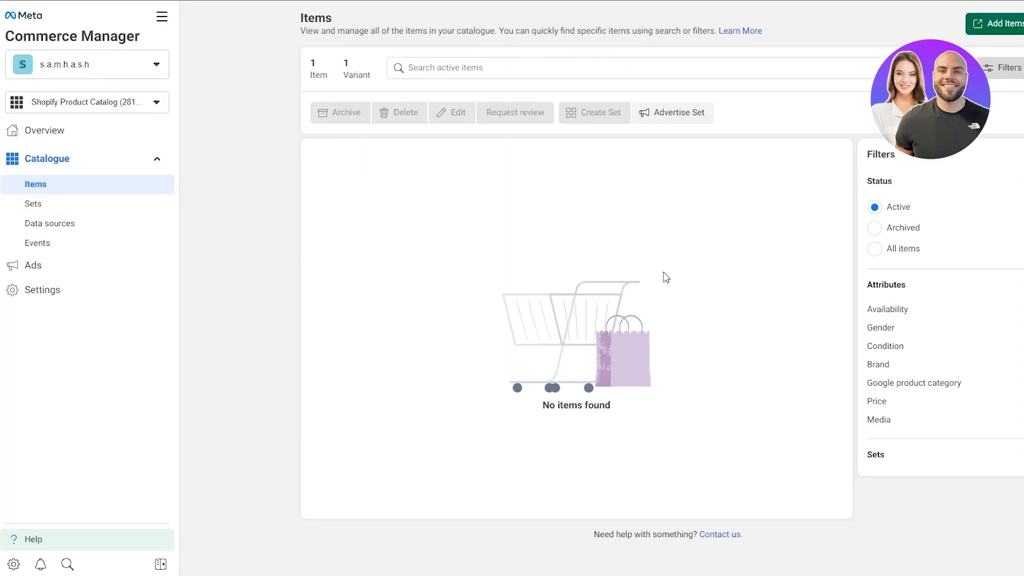
key("alt+Left")
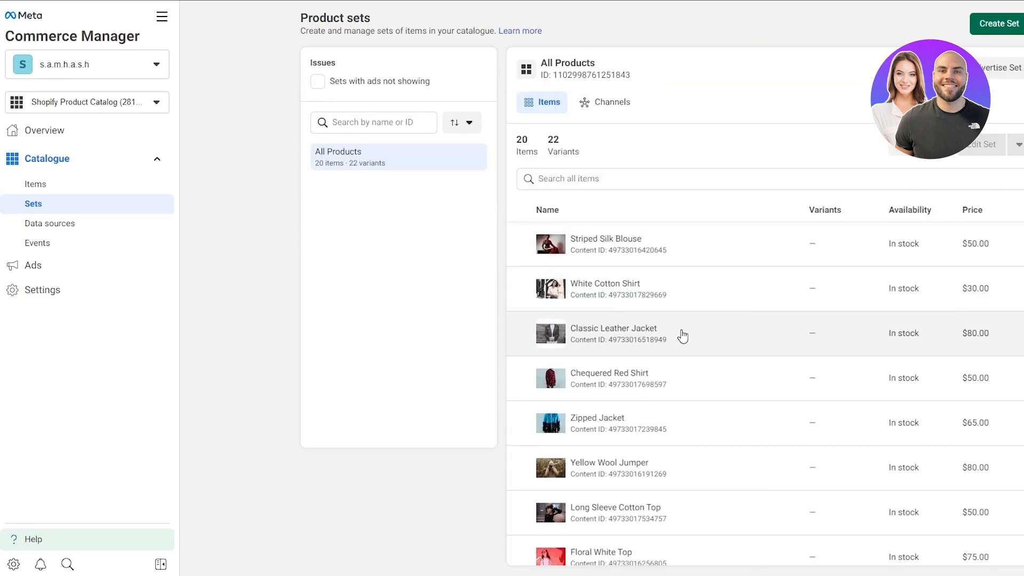
scroll(562, 533, "down", 5)
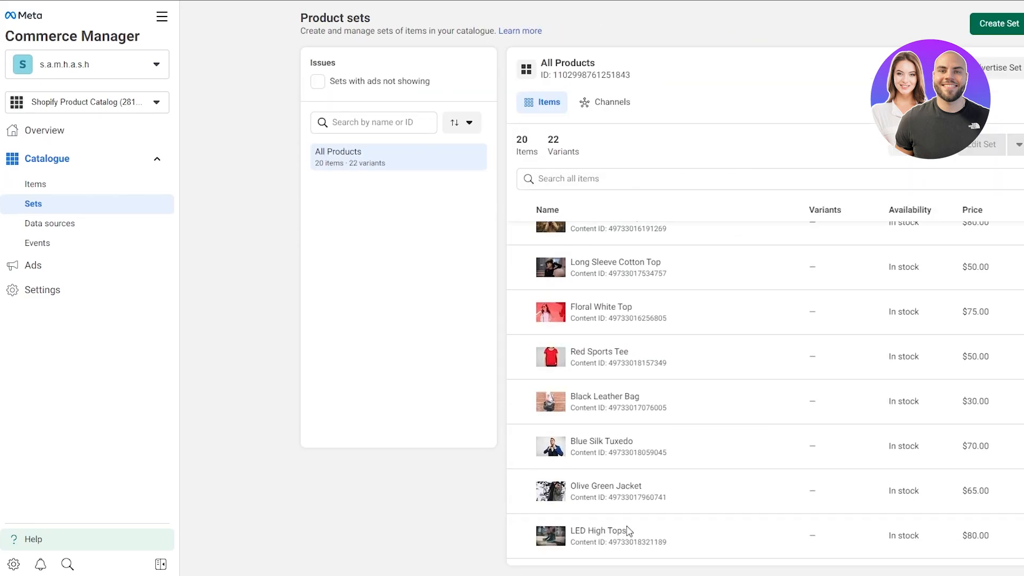
scroll(725, 425, "down", 4)
scroll(716, 430, "up", 6)
scroll(715, 432, "up", 4)
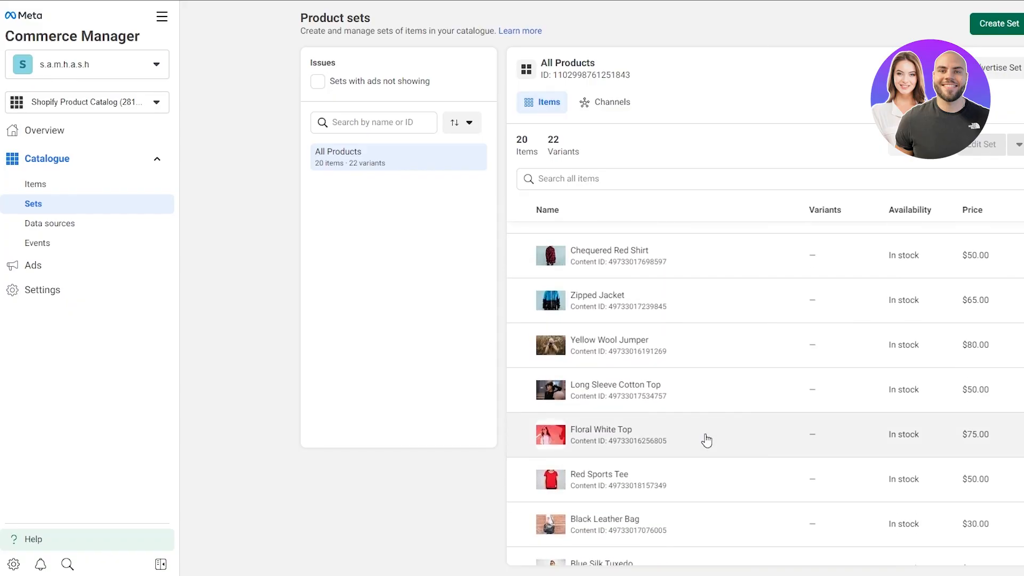